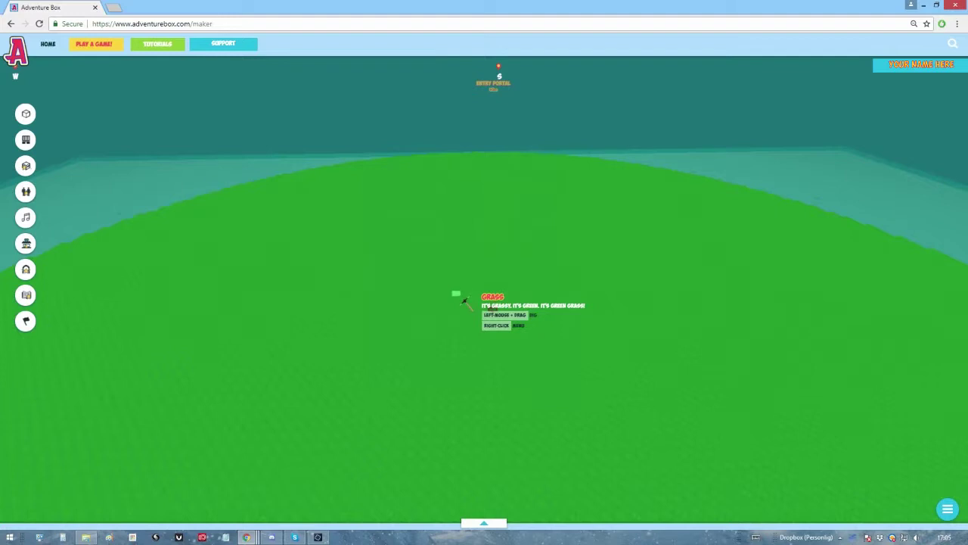
- Dig a large rectangular pit into the grass in front of the entry portal sign
mouse_move(464, 300)
middle_mouse_down()
mouse_move(357, 304)
mouse_move(374, 295)
mouse_move(538, 301)
mouse_move(464, 291)
mouse_move(461, 300)
middle_mouse_up()
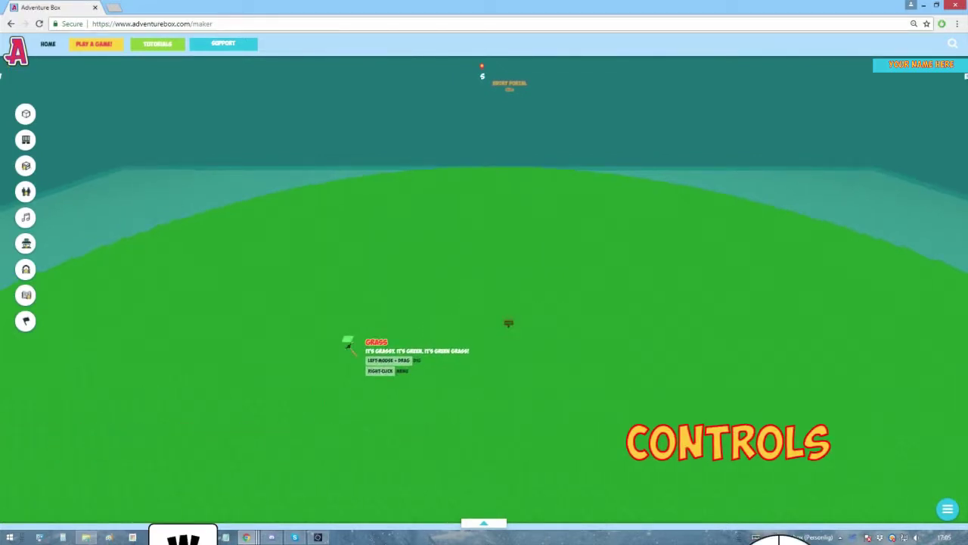
key("w")
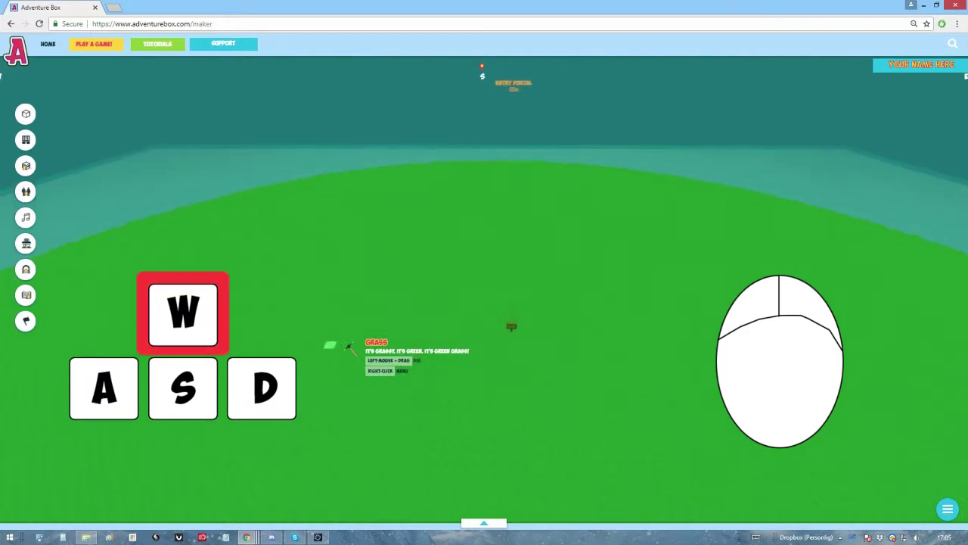
key("a")
key("s")
key("d")
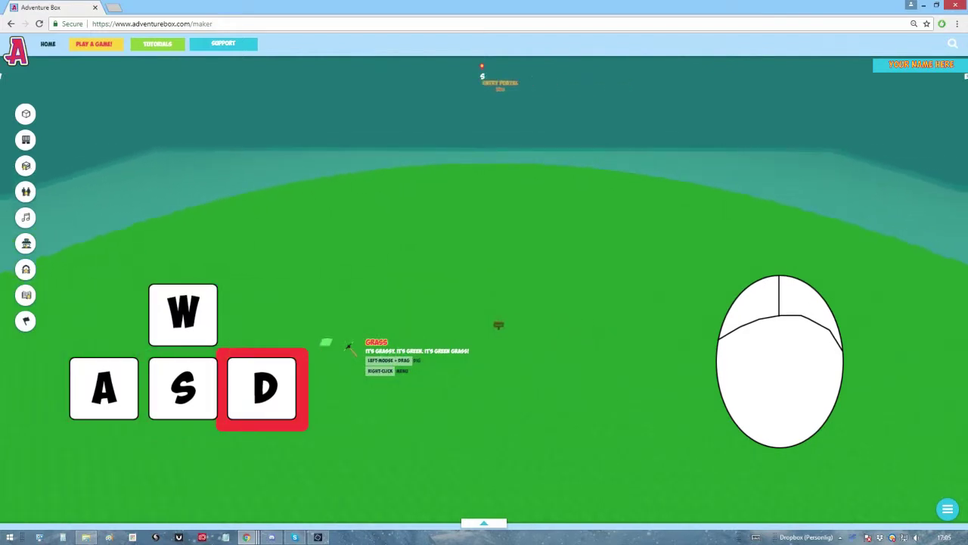
key("g")
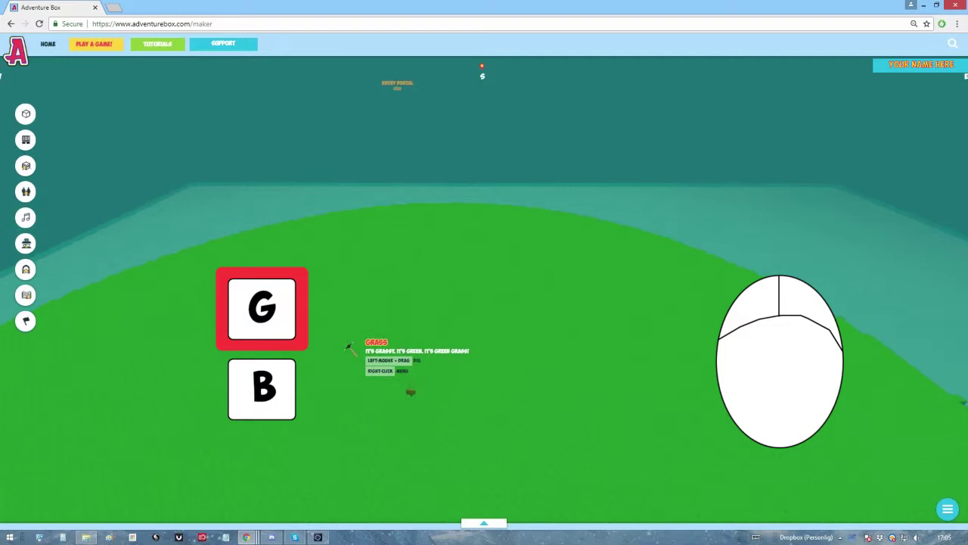
key("b")
left_click(348, 346)
mouse_move(348, 346)
left_mouse_down()
mouse_move(343, 328)
mouse_move(291, 314)
mouse_move(465, 402)
mouse_move(567, 424)
mouse_move(568, 406)
left_mouse_up()
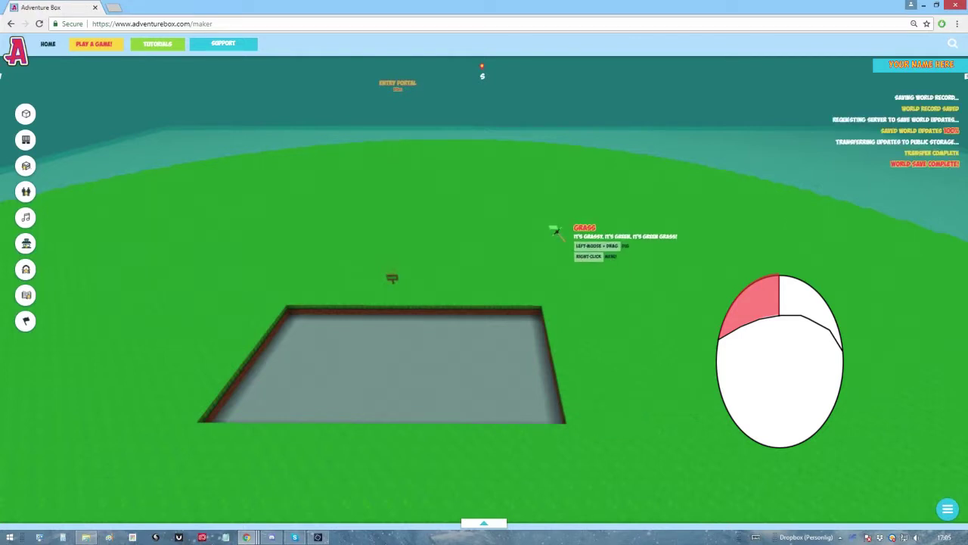
- Dig a small second pit in the grass behind the large one and undo it
left_click_drag(558, 228, 524, 248)
key("ctrl+z")
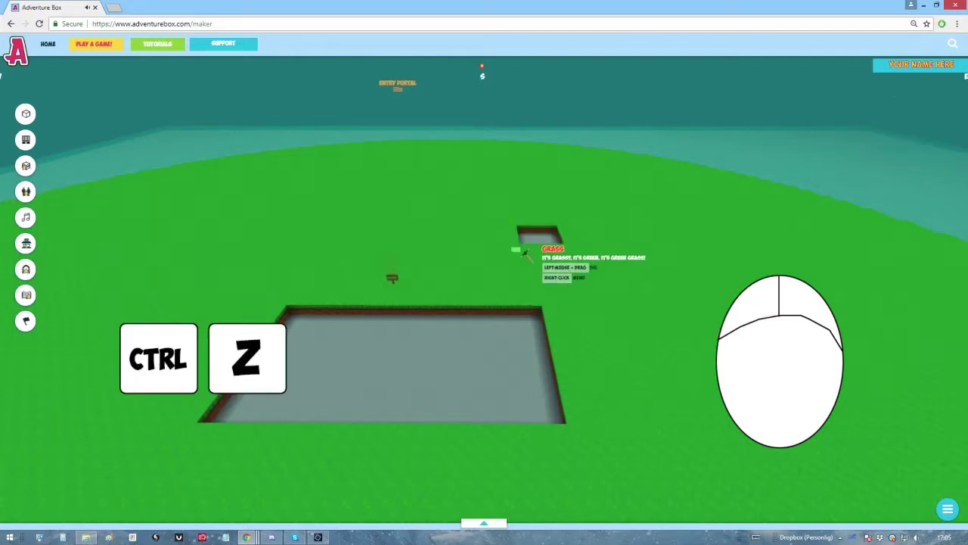
- Turn on snowfall in the weather settings of the world sky
right_click(497, 240)
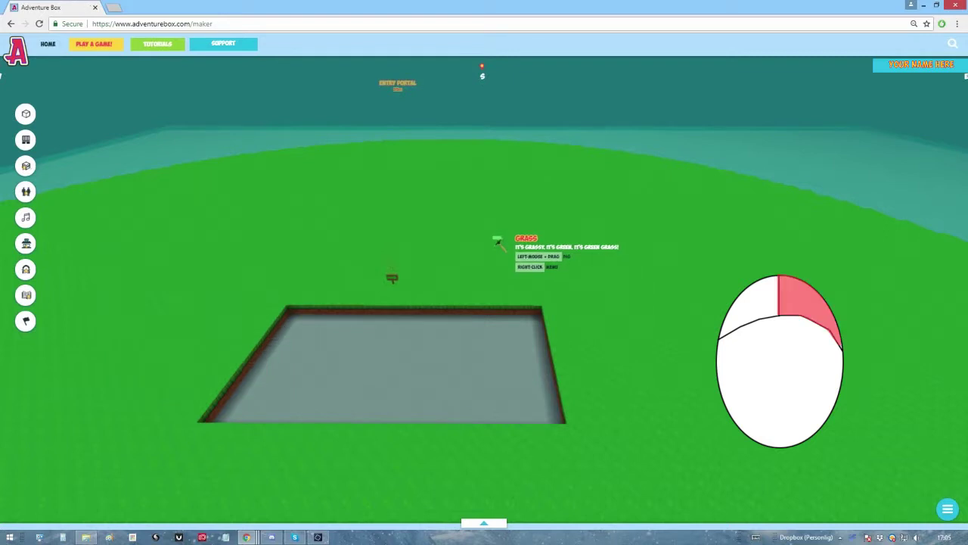
right_click_drag(497, 240, 481, 274)
right_click_drag(310, 236, 422, 177)
right_click(420, 180)
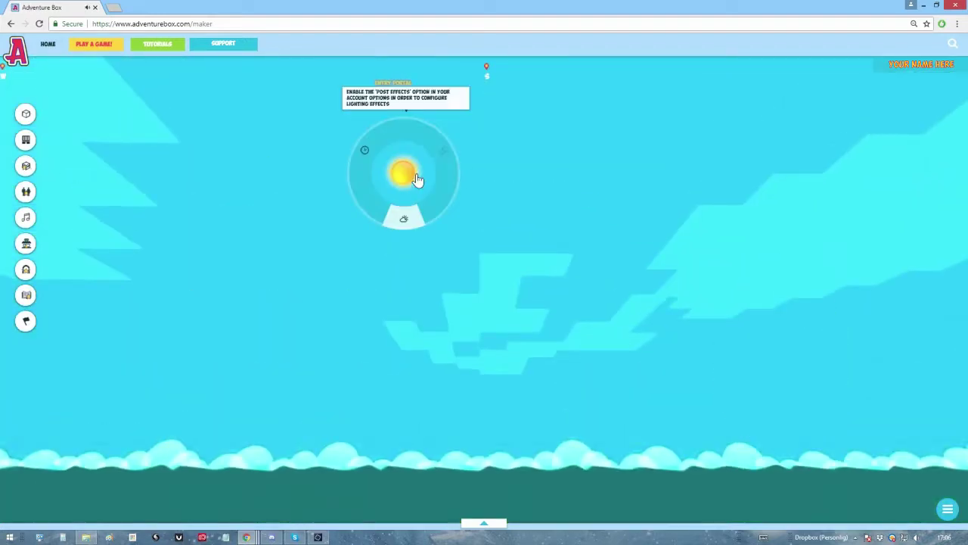
left_click(404, 223)
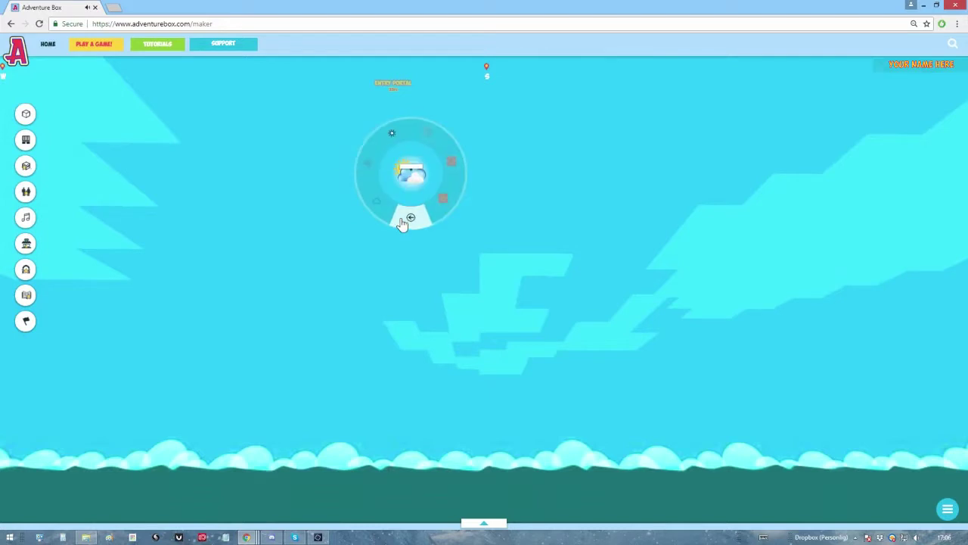
left_click(456, 169)
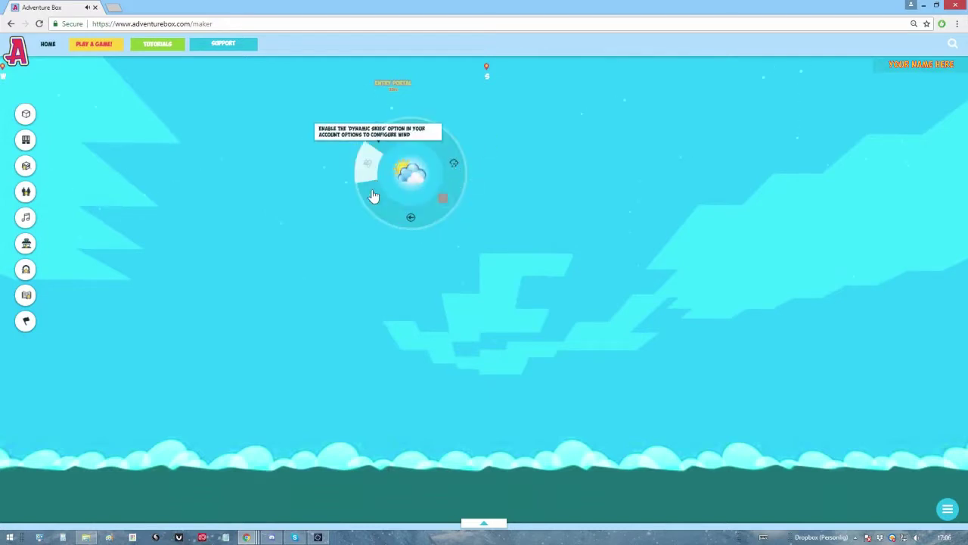
- Set the world sky's time of day to night
left_click(411, 221)
left_click(371, 156)
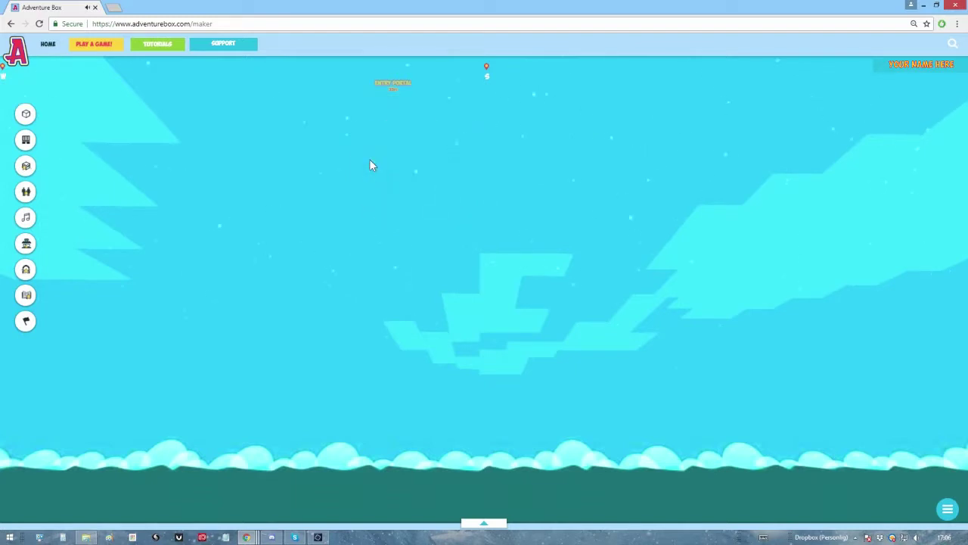
mouse_move(416, 165)
left_mouse_down()
mouse_move(428, 173)
mouse_move(422, 195)
mouse_move(428, 176)
mouse_move(411, 157)
left_mouse_up()
left_click(411, 129)
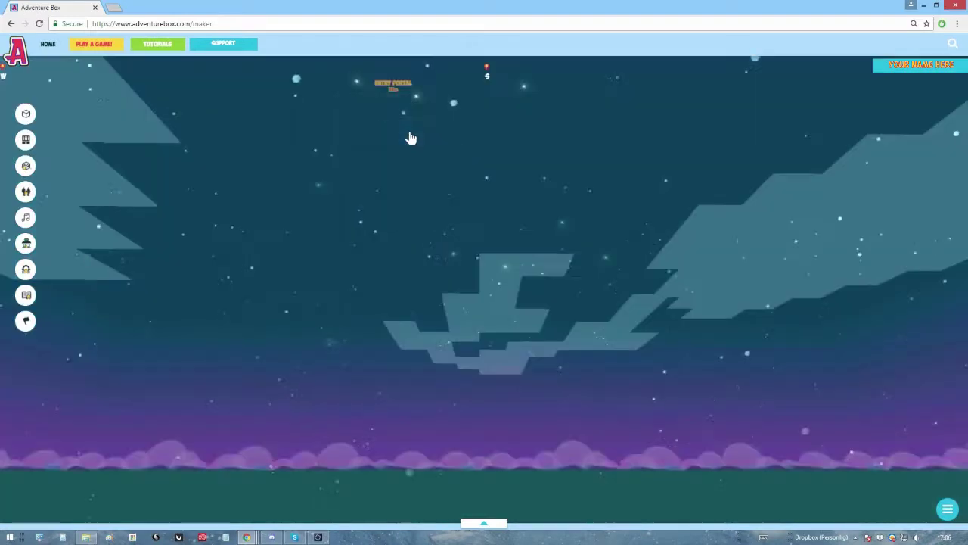
left_click(434, 220)
left_click(295, 253)
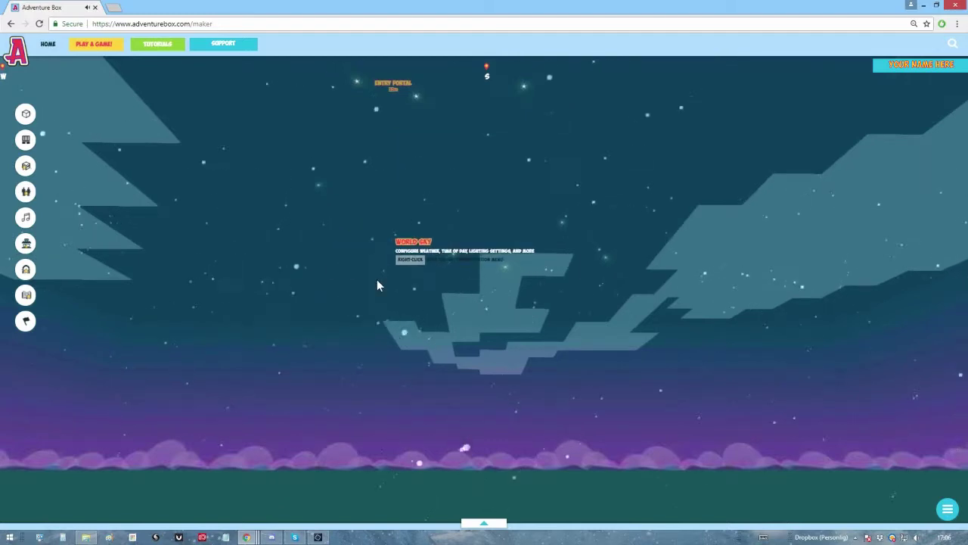
- Bring up the pause menu with its continue, options and exit choices, and return to the world
key("Escape")
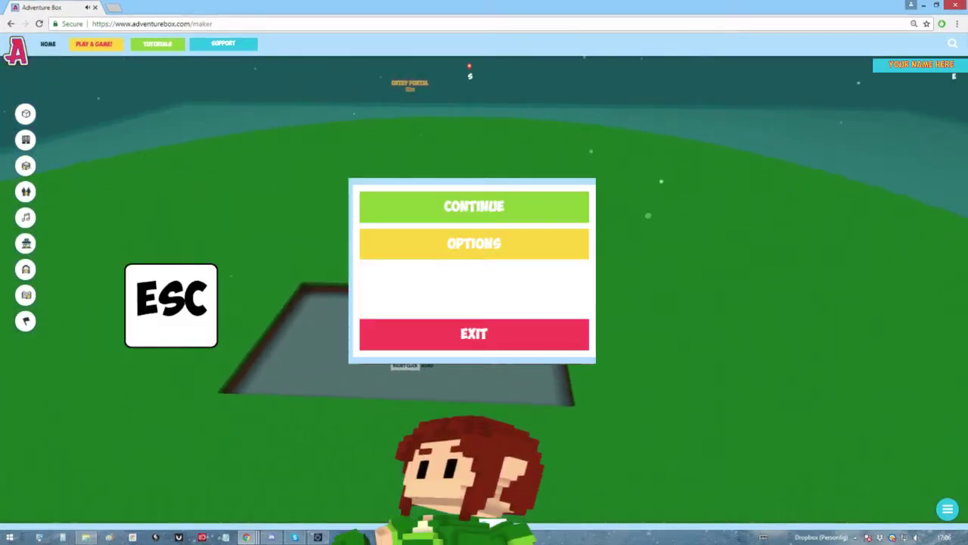
key("Escape")
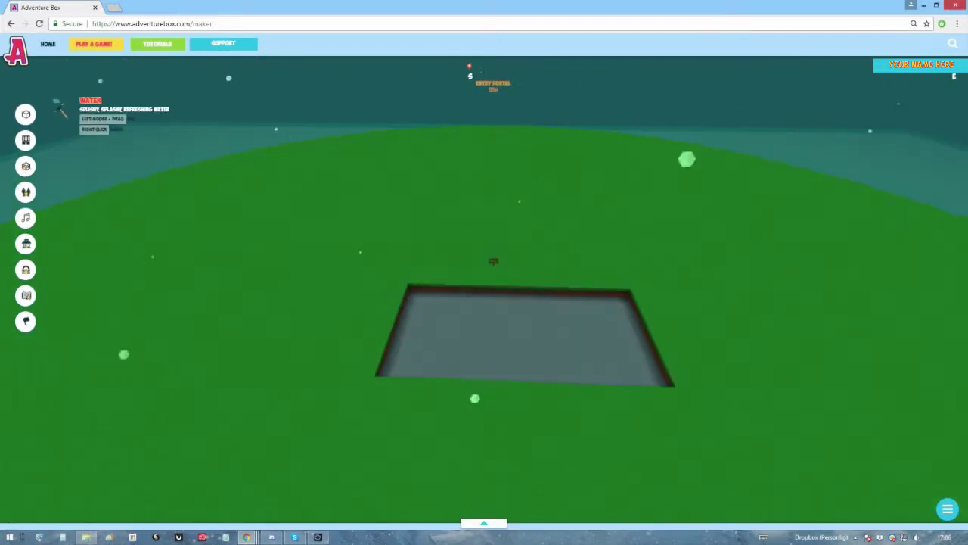
right_click(189, 291)
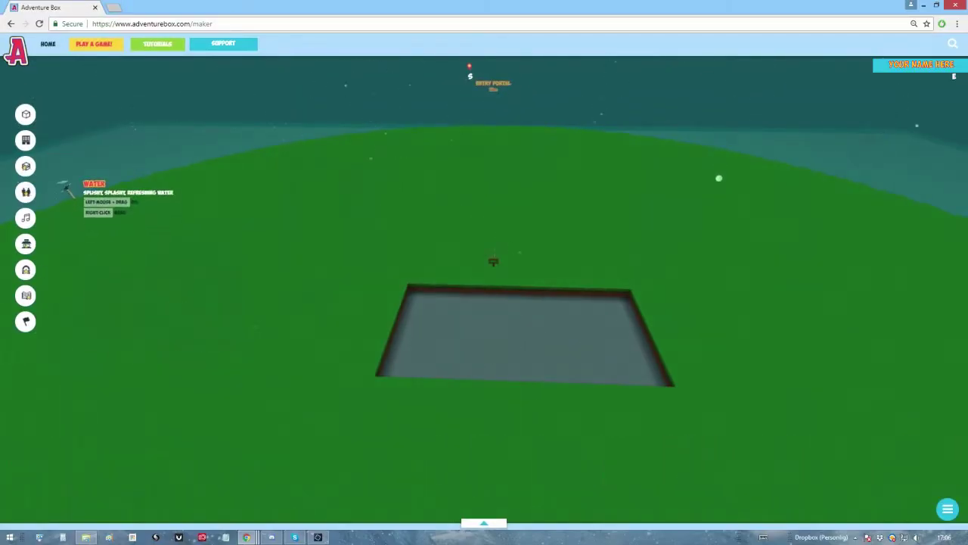
- Fill the rectangular pit with Lava blocks and stop placing blocks
left_click(26, 125)
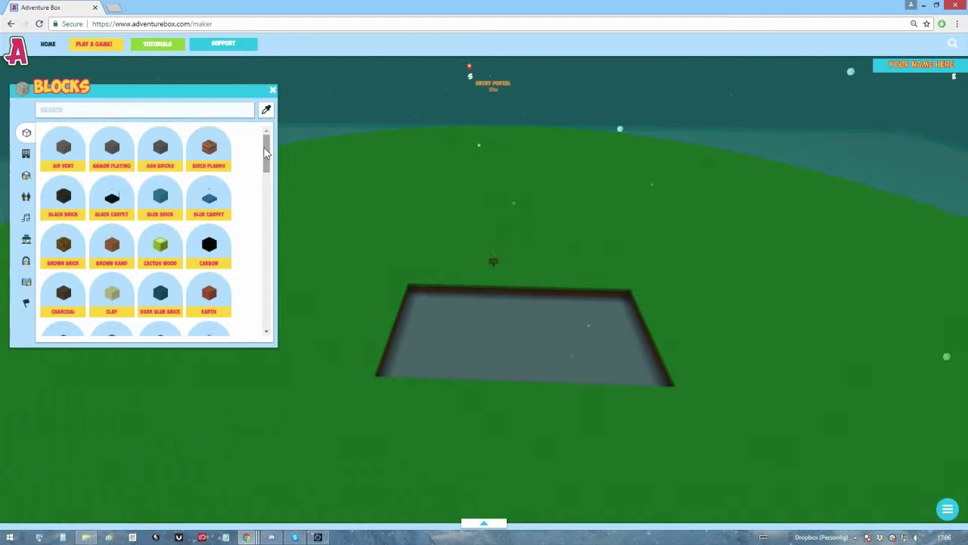
left_click_drag(266, 151, 266, 219)
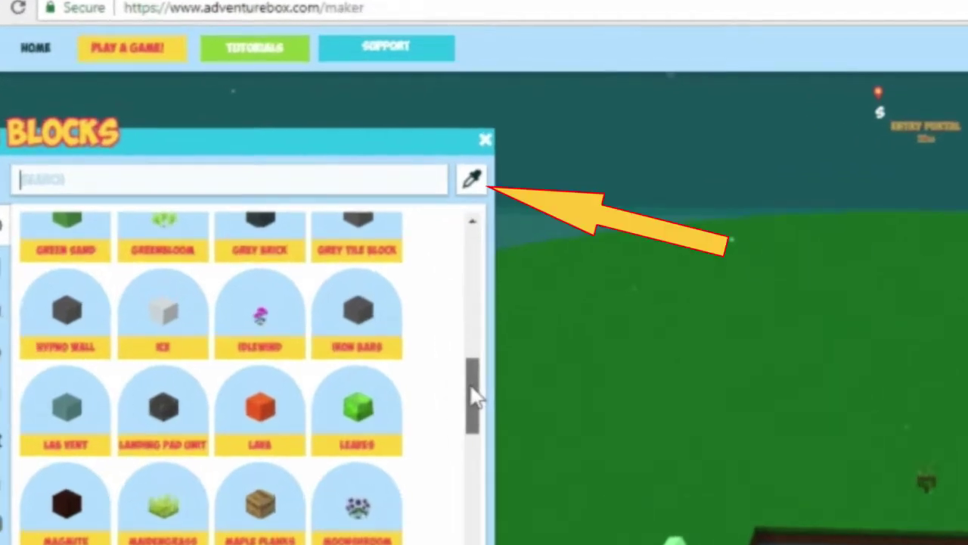
left_click_drag(475, 397, 474, 544)
mouse_move(63, 493)
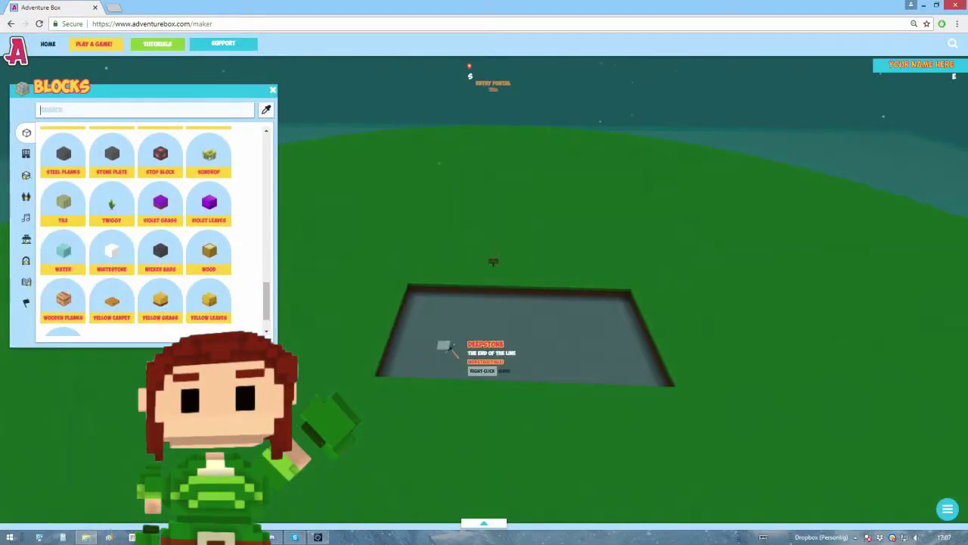
scroll(270, 244, "up", 3)
scroll(270, 244, "down", 3)
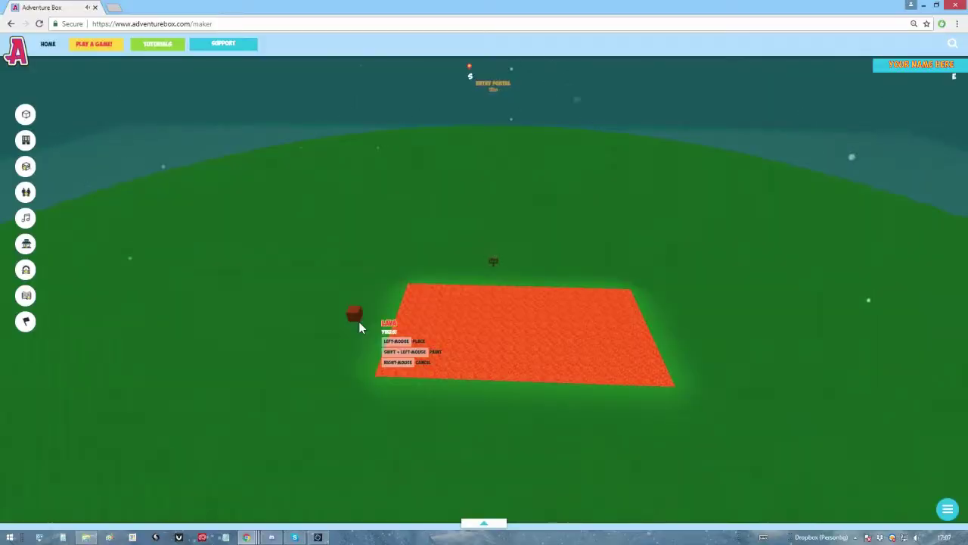
right_click(358, 326)
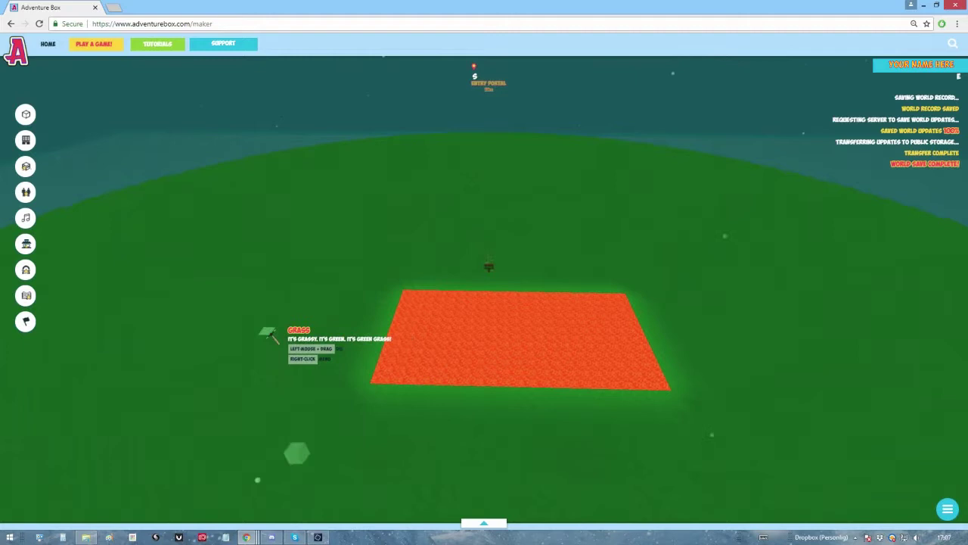
- Place the Cathedral structure on the grass beside the lava pool, rotated so its entrance steps are next to the lava
left_click(25, 142)
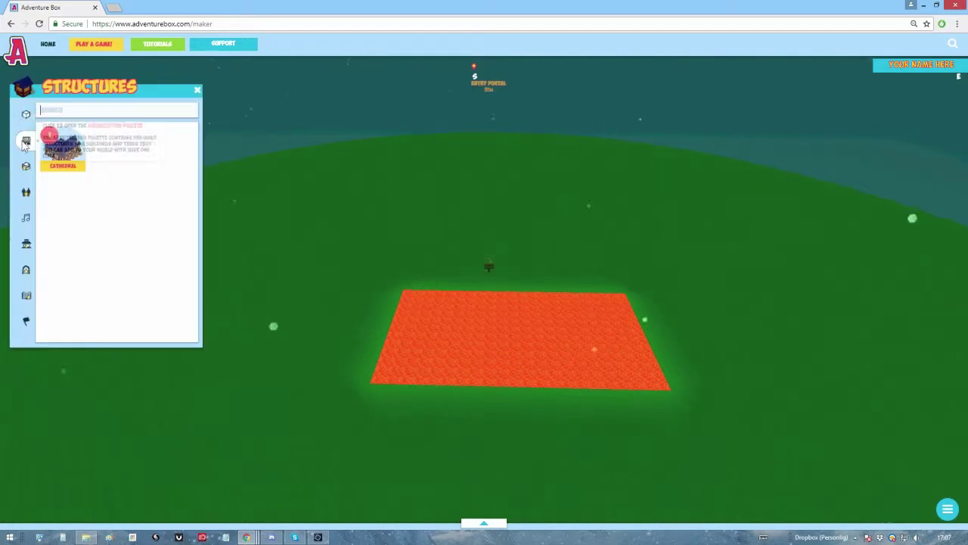
left_click(128, 330)
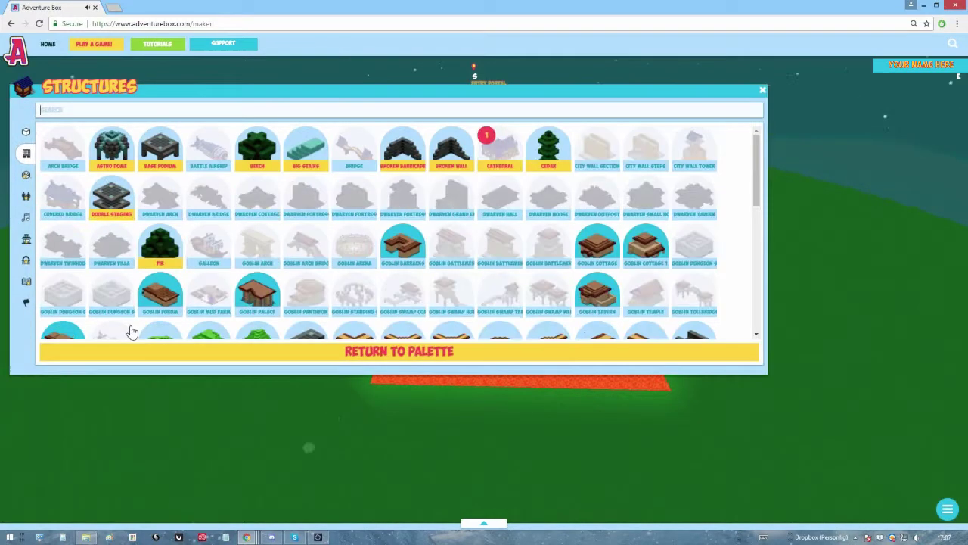
left_click_drag(953, 212, 965, 175)
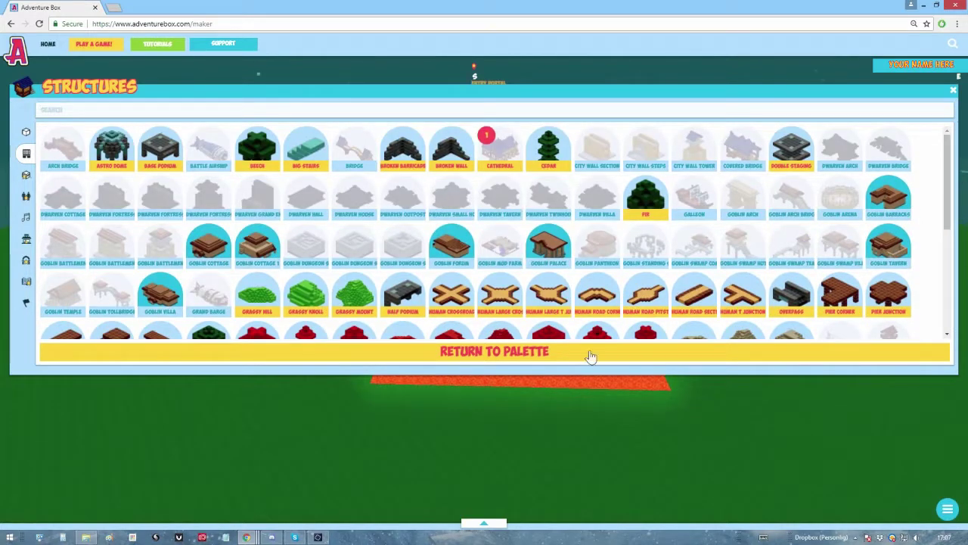
left_click(287, 357)
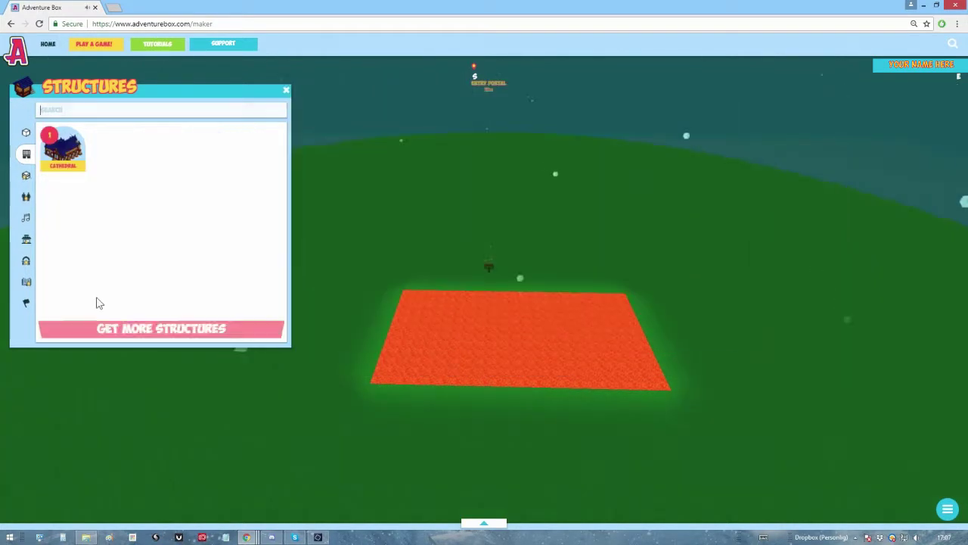
left_click(65, 149)
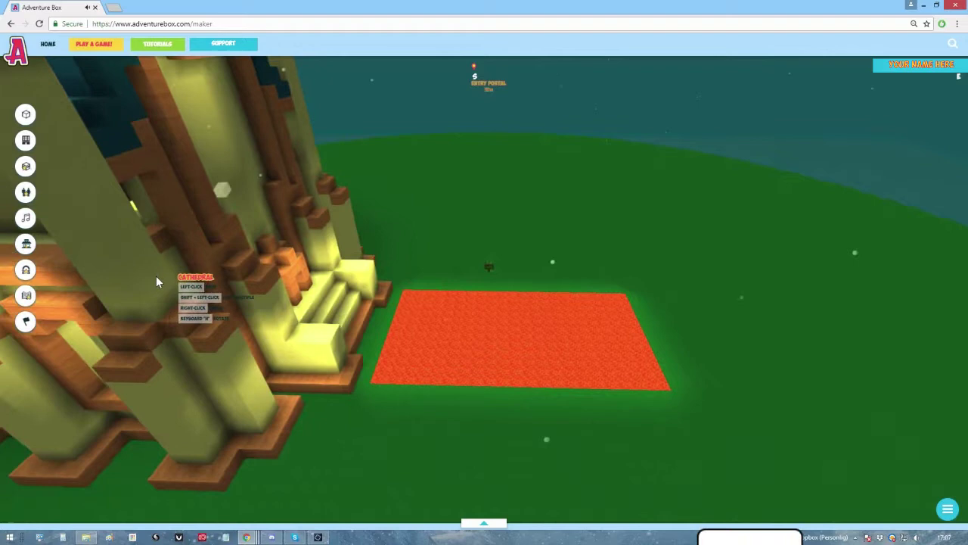
key("h")
key("h")
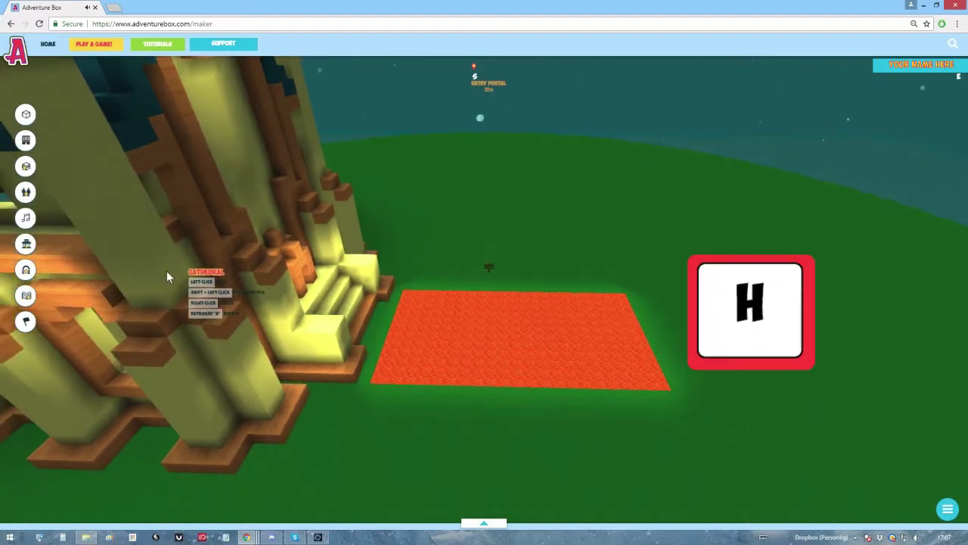
key("h")
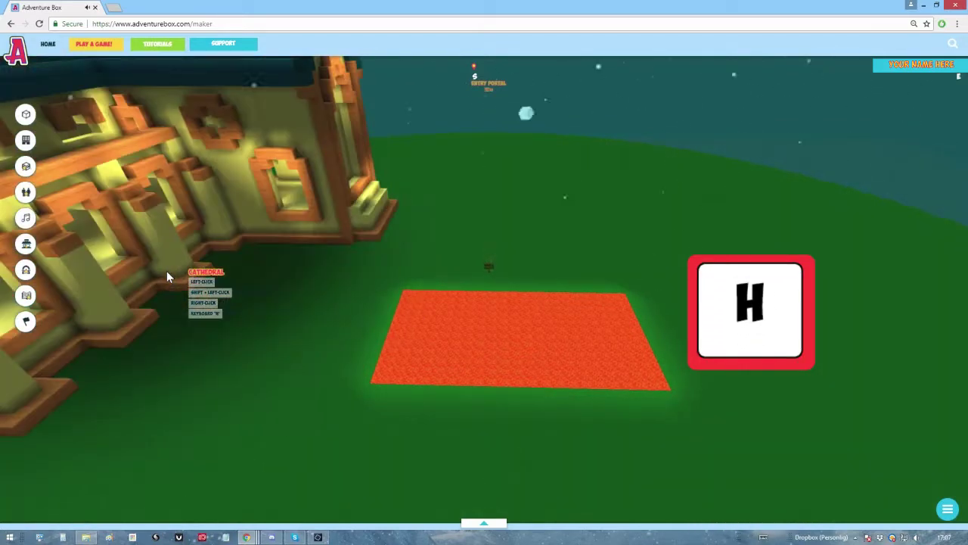
key("h")
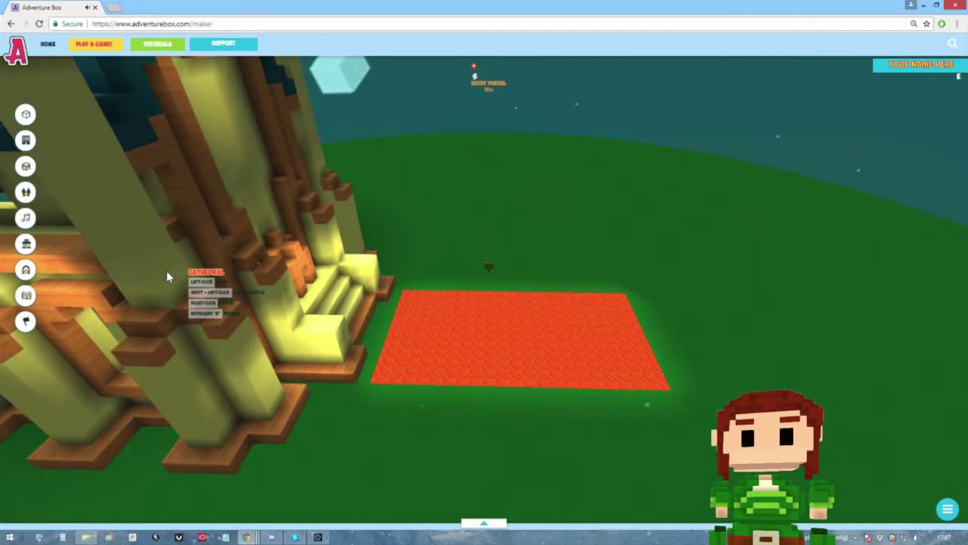
- Place a brown table on the grass near the lava pool and put a Birthday Cake on it
left_click(26, 167)
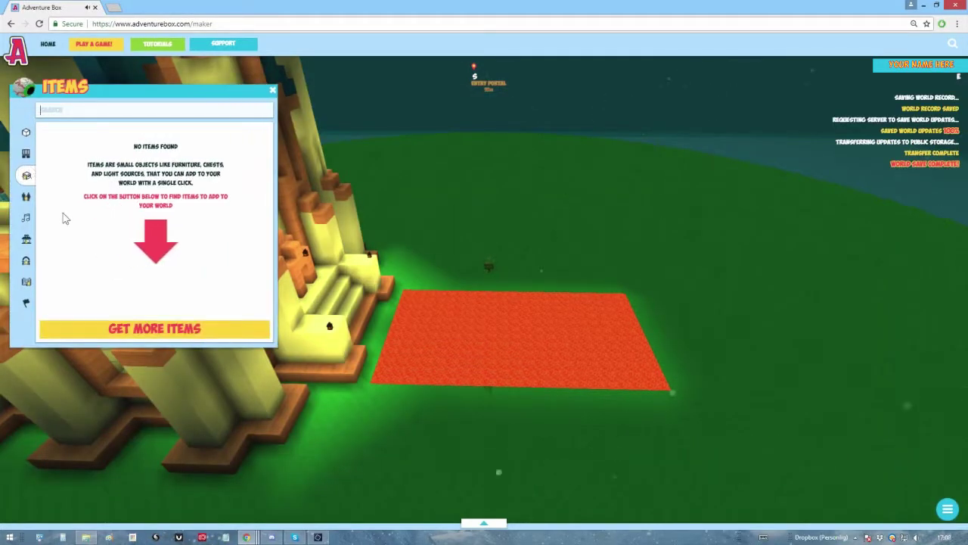
left_click(143, 330)
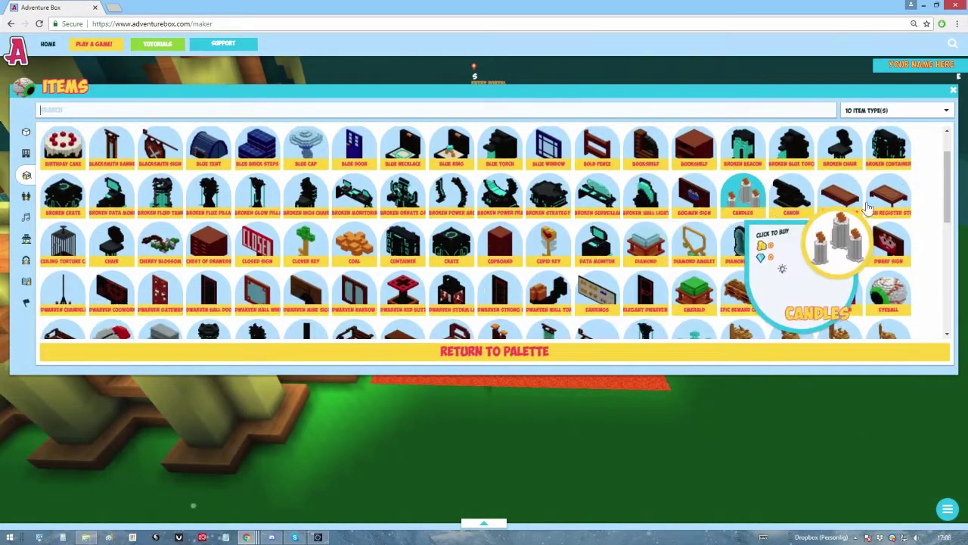
mouse_move(950, 188)
left_mouse_down()
mouse_move(951, 223)
mouse_move(953, 178)
left_mouse_up()
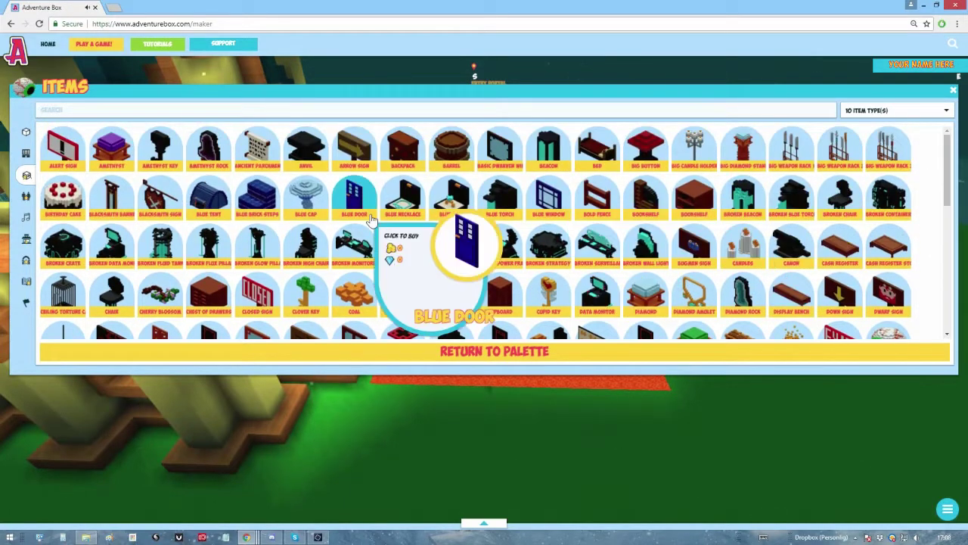
left_click(353, 353)
left_click(120, 150)
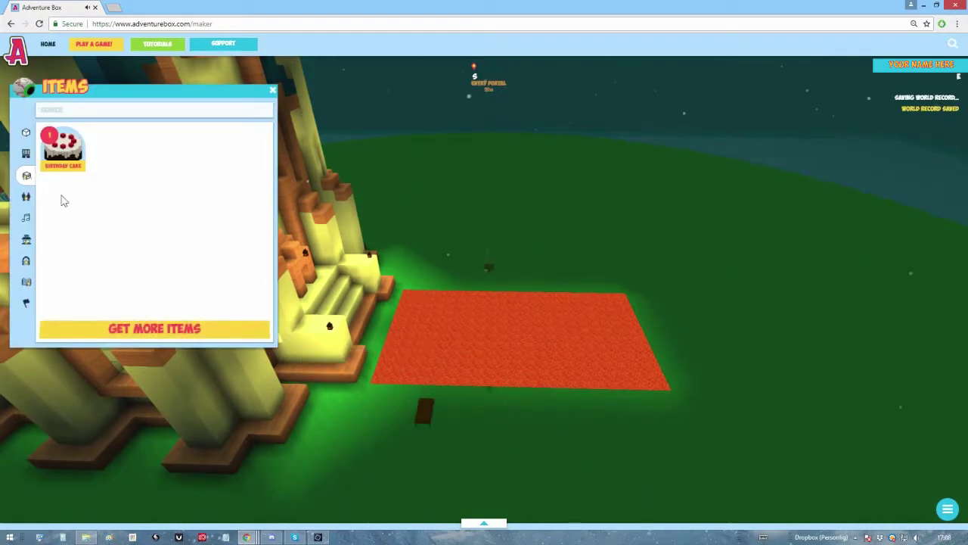
left_click(63, 148)
left_click(425, 416)
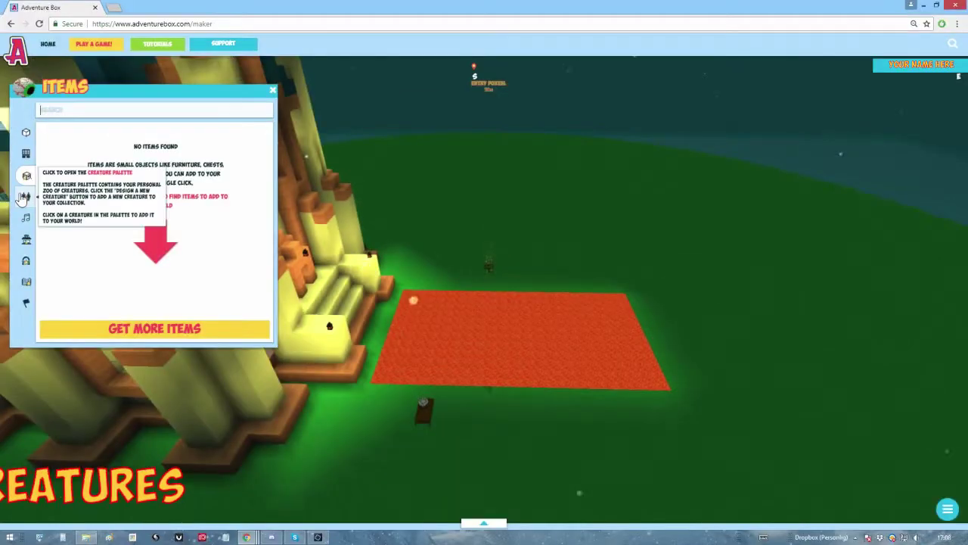
- Place three Mook creatures on the grass between the cake table and the lava pool
left_click(25, 198)
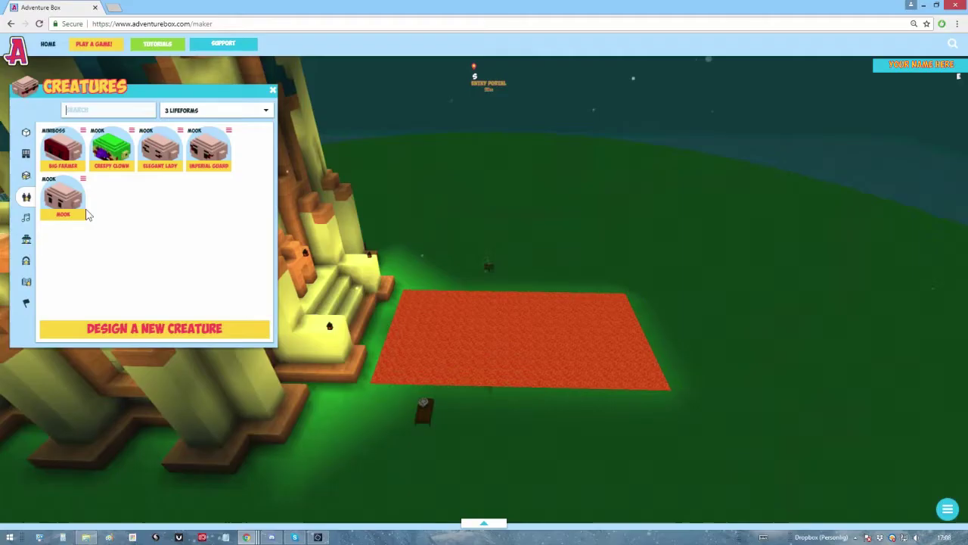
mouse_move(124, 242)
left_click(66, 202)
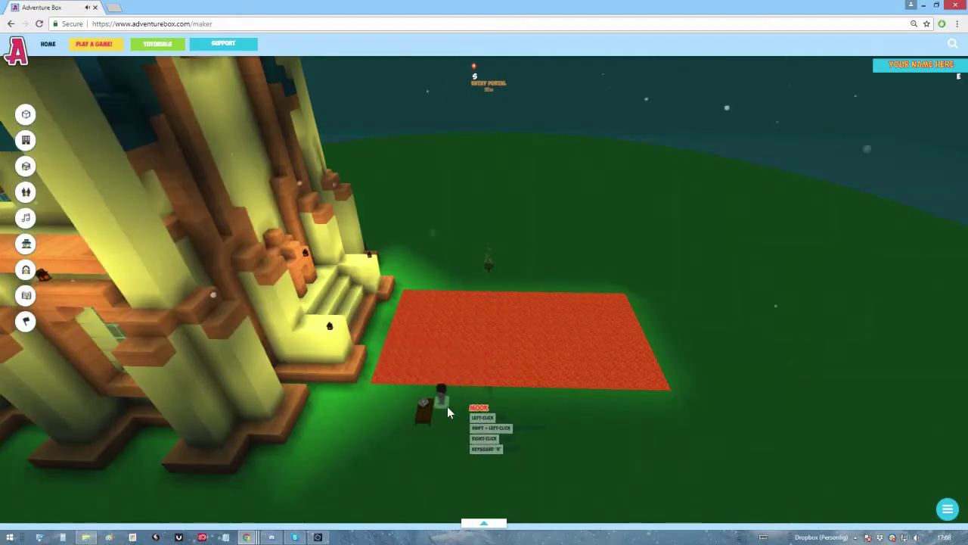
key("d")
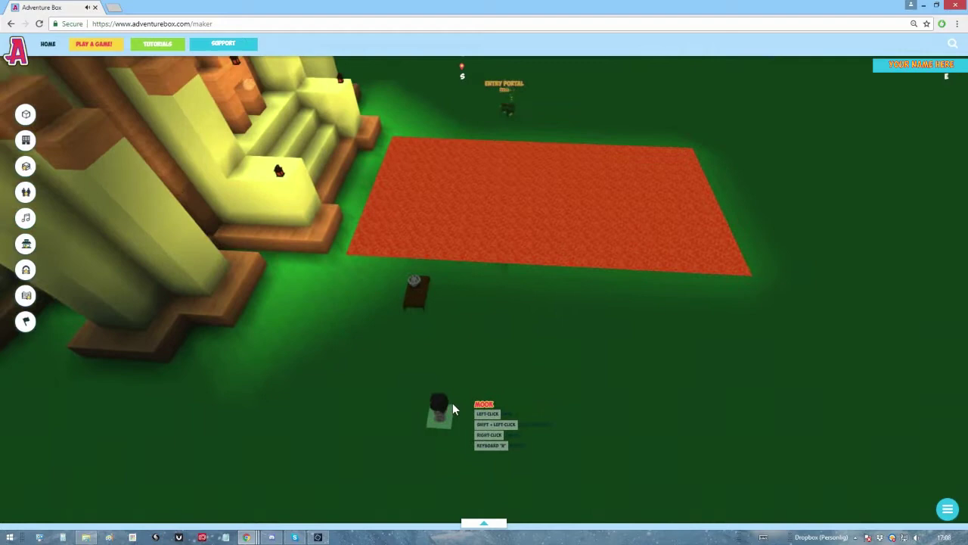
key("Up")
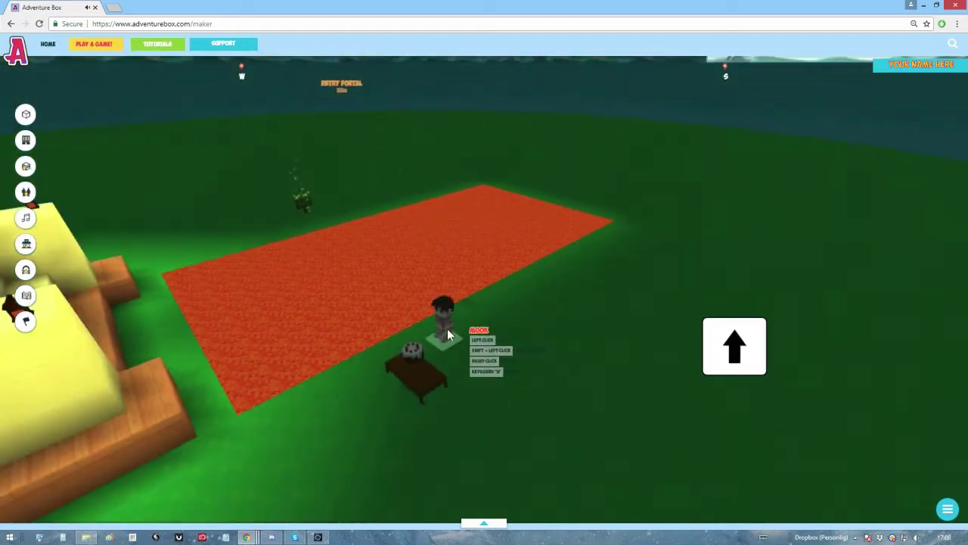
left_click(448, 335)
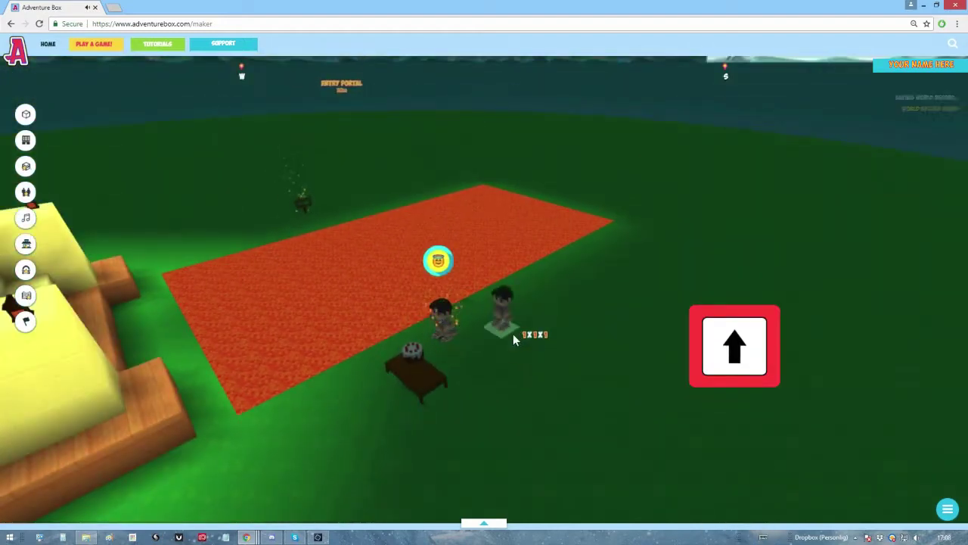
left_click(527, 357)
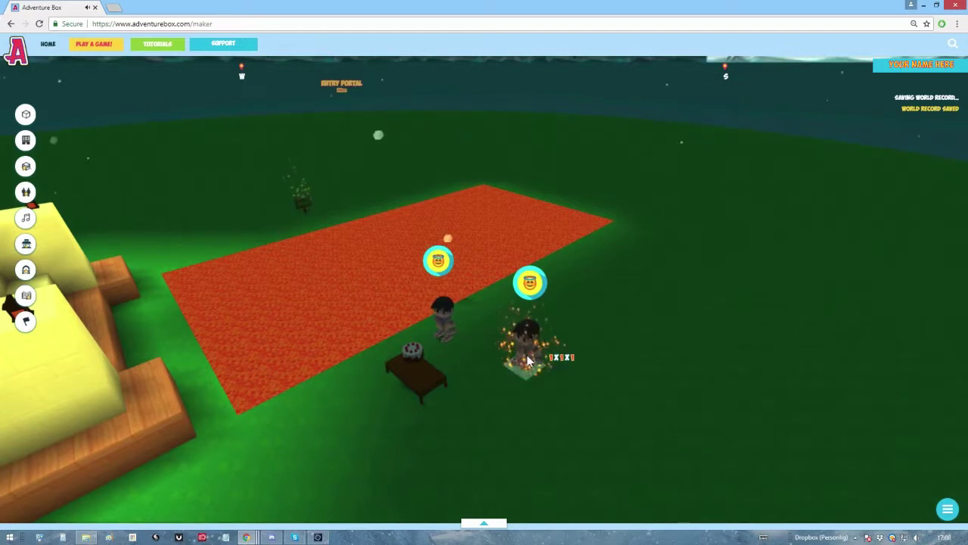
left_click(497, 302)
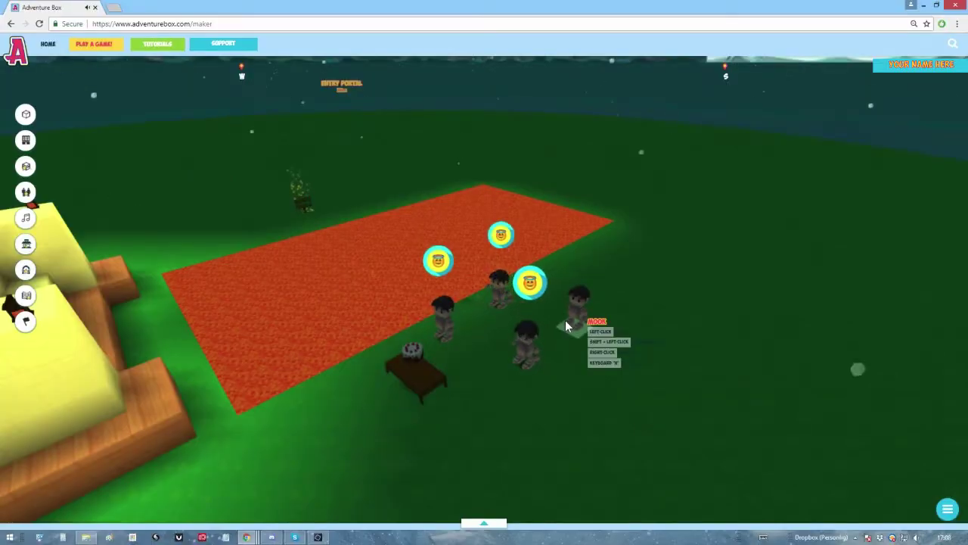
key("b")
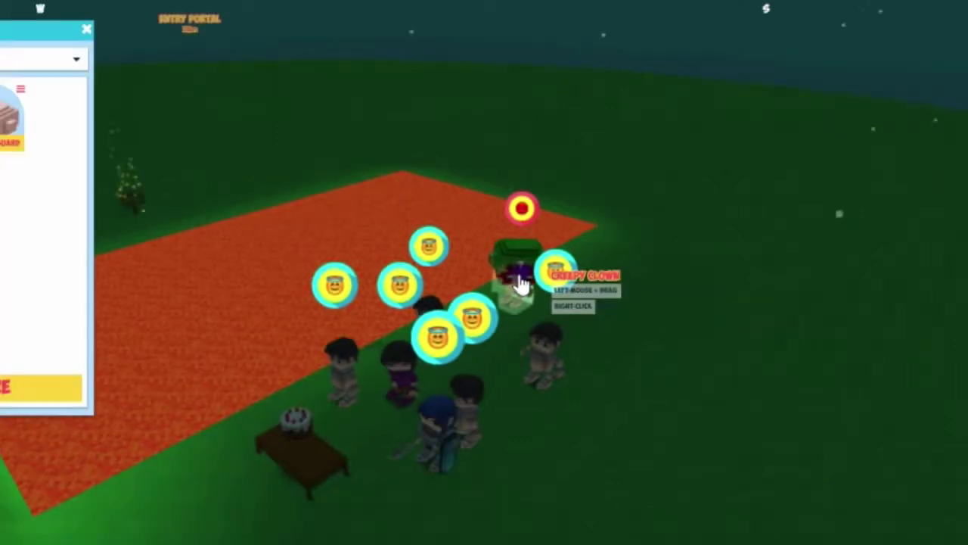
- Change the Creepy Clown's attitude from hostile to friendly
right_click(519, 279)
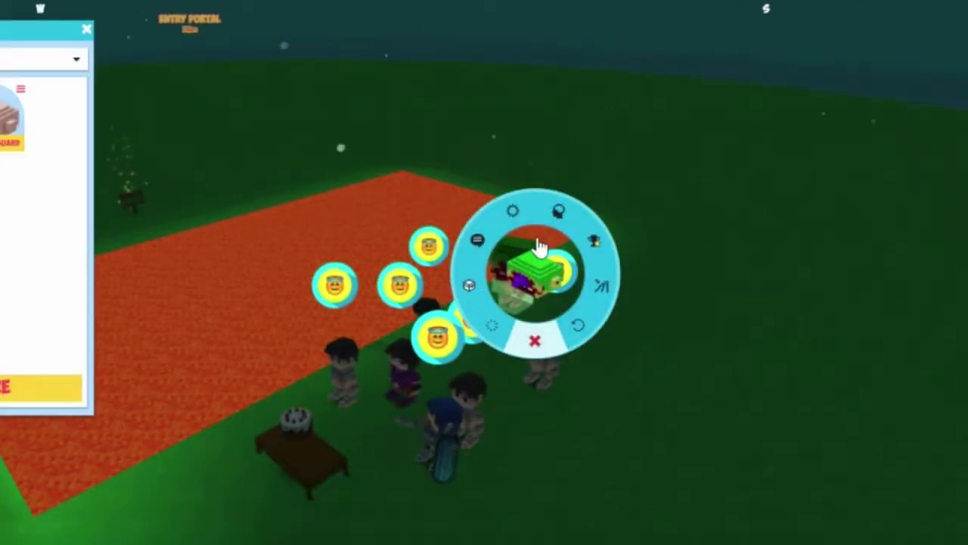
left_click(559, 214)
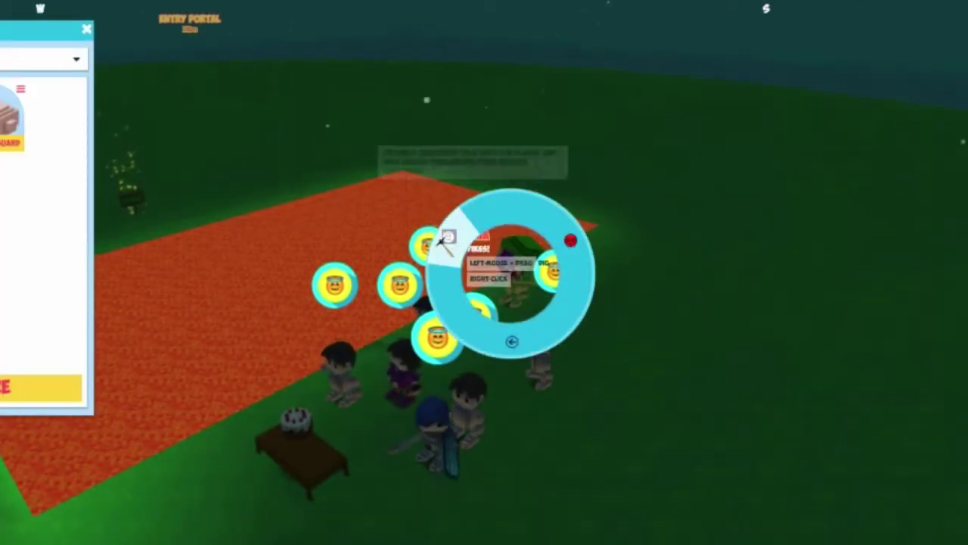
left_click(449, 241)
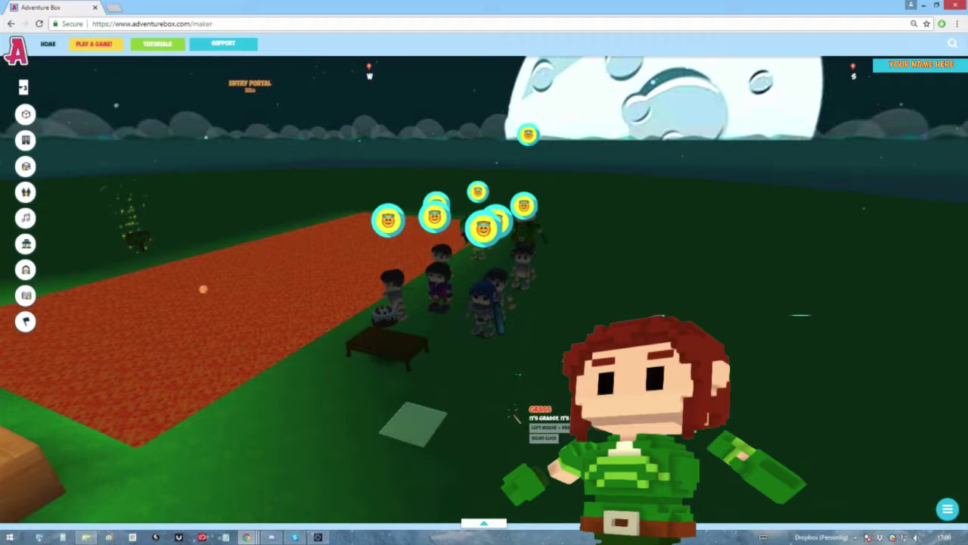
- Add The Wilhelm Scream effect, the Conversation atmosphere and the Shopping Downtown music to the sound palette
left_click(25, 219)
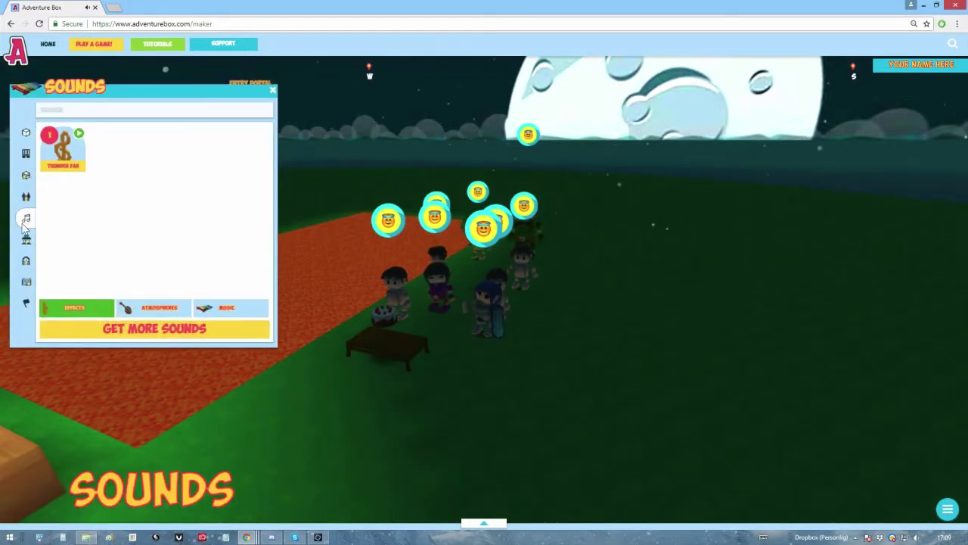
left_click(99, 331)
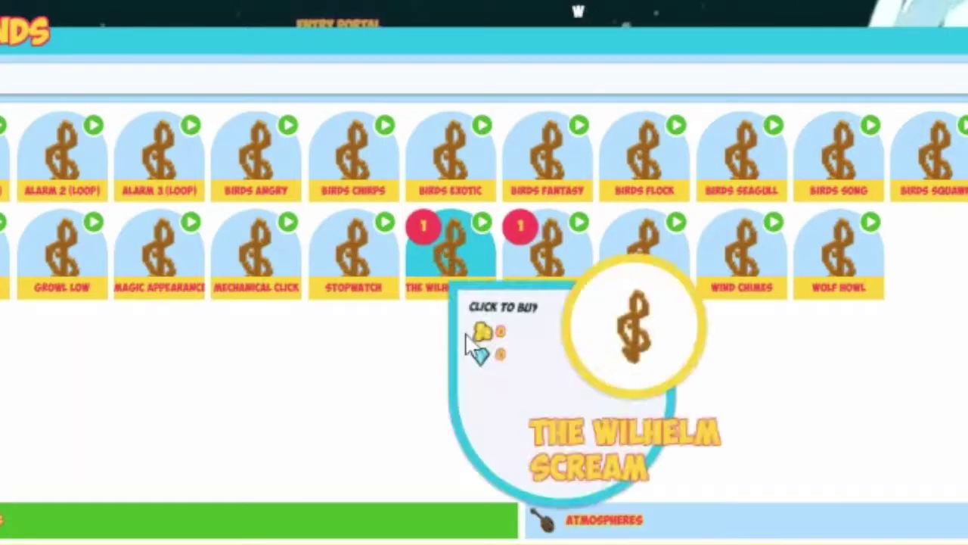
left_click(429, 330)
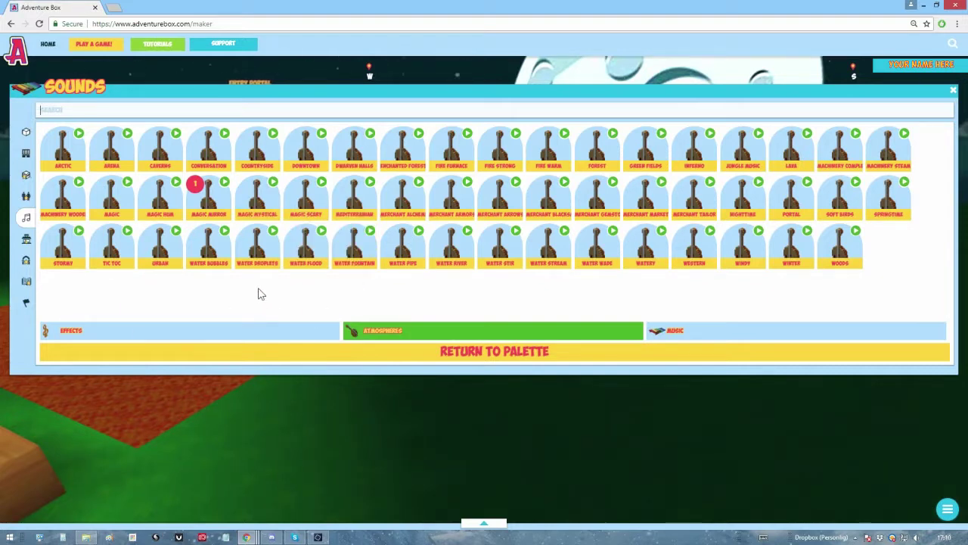
left_click(208, 148)
left_click(703, 331)
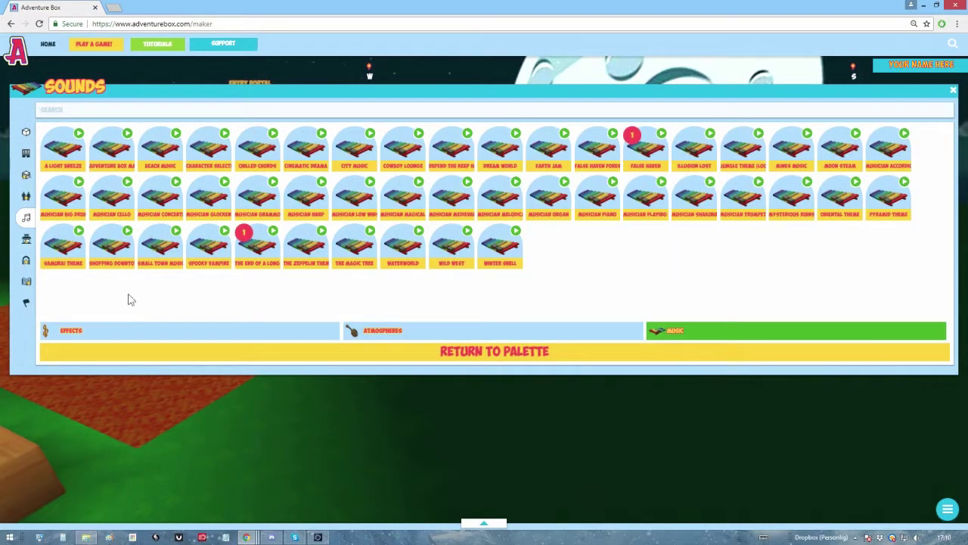
left_click(112, 242)
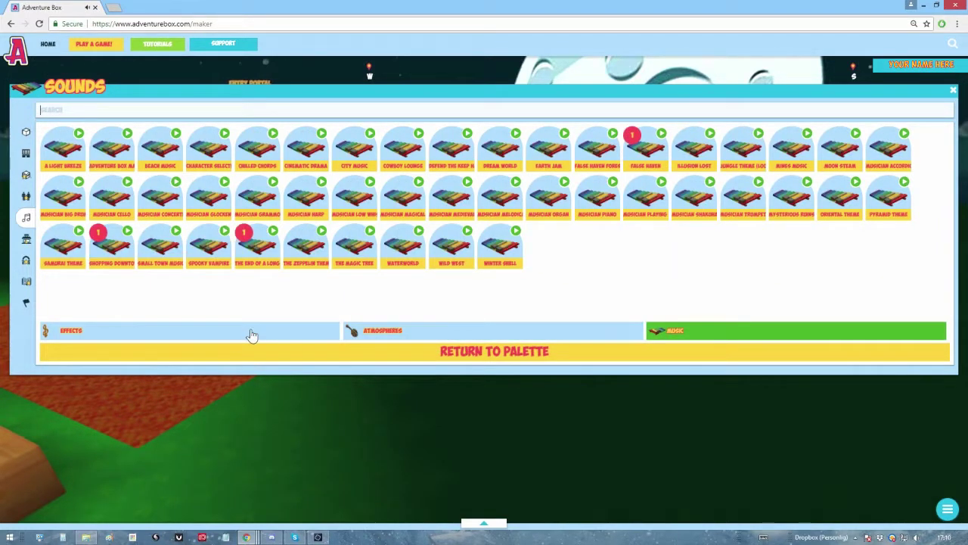
left_click(641, 353)
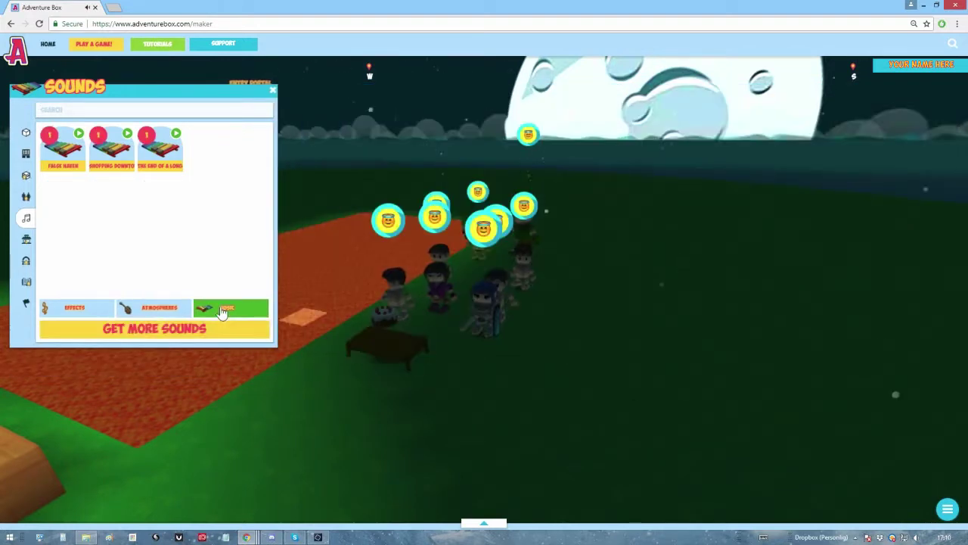
- Place the Shopping Downtown music on the grass beside the table and the Conversation atmosphere among the creatures
left_click(109, 168)
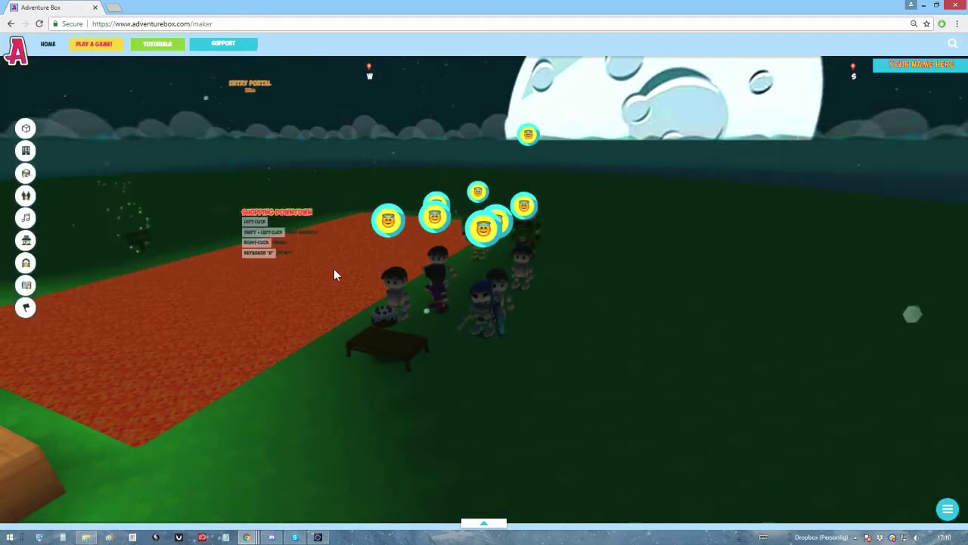
left_click(318, 403)
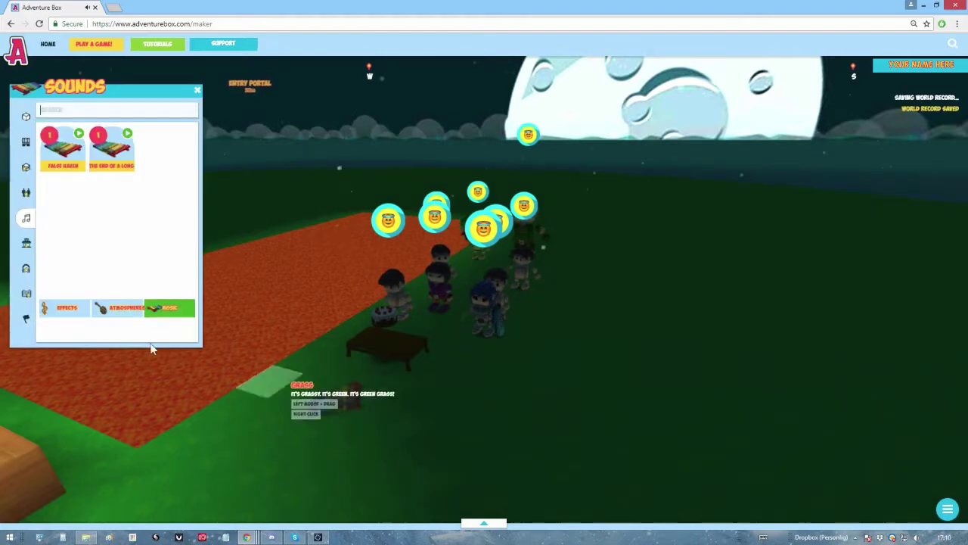
left_click(155, 311)
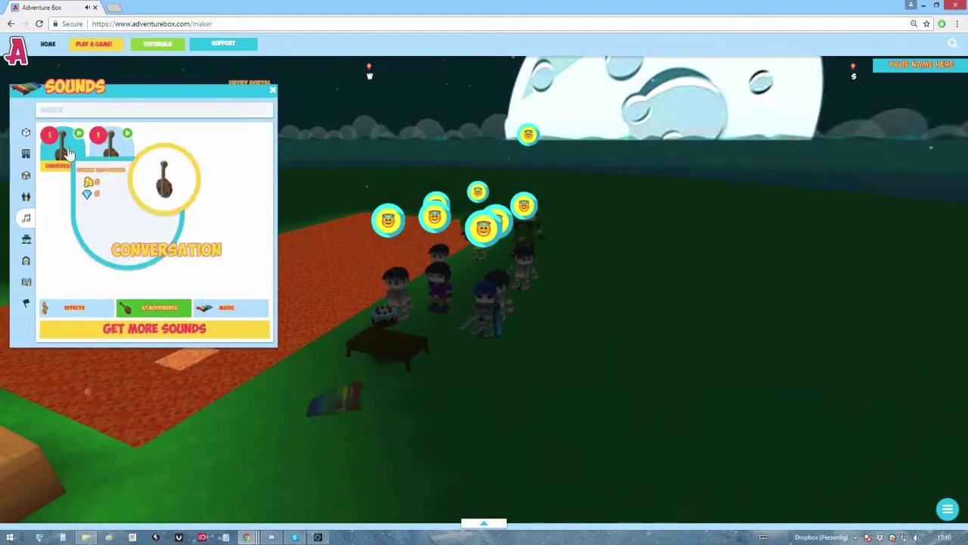
left_click(63, 150)
left_click(459, 294)
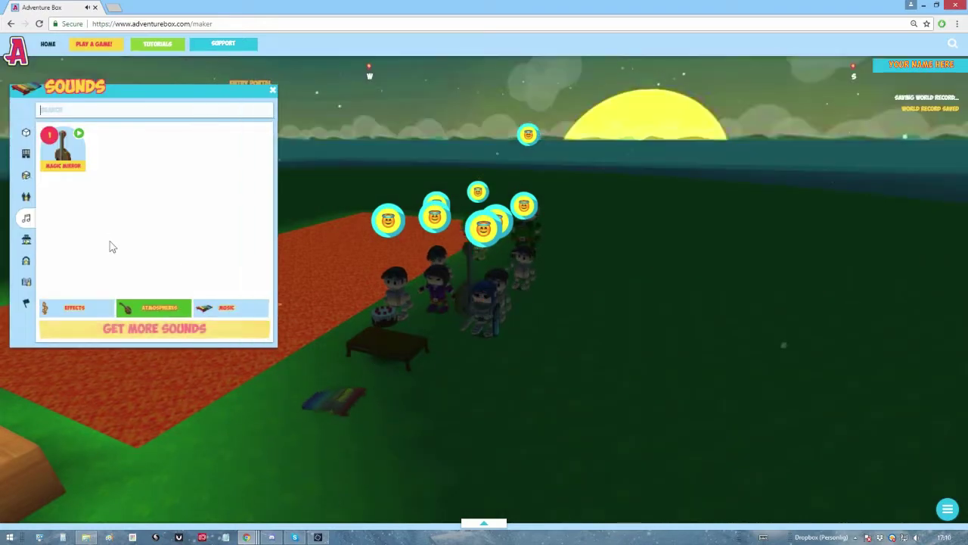
- Place The Wilhelm Scream sound effect at the far side of the creature group and close the sound palette
left_click(76, 307)
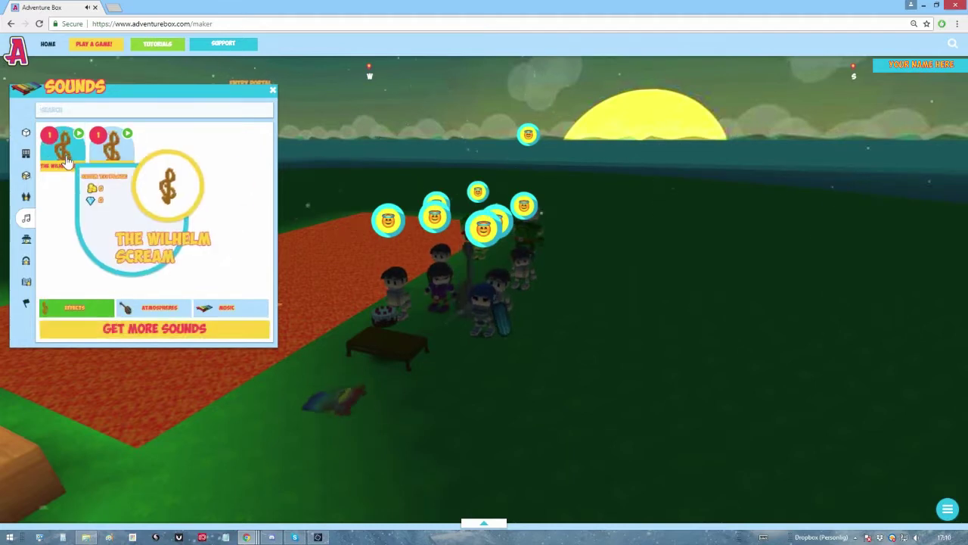
left_click(73, 140)
left_click(540, 260)
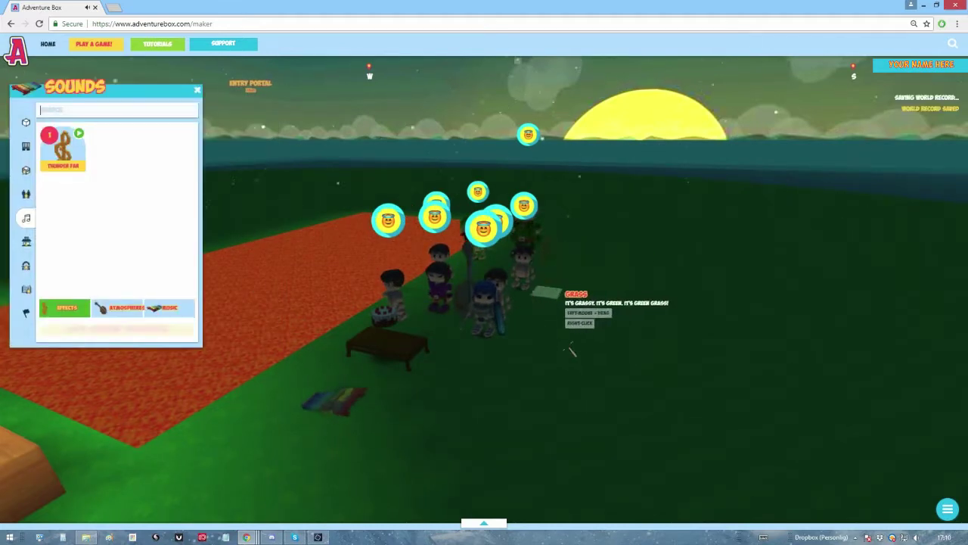
left_click(374, 116)
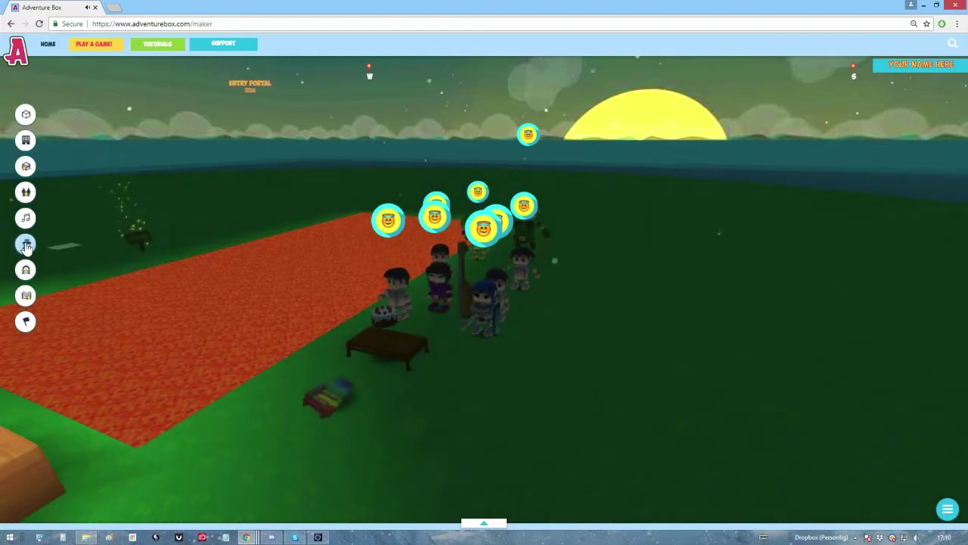
- Add a Clothes Shop to the shop palette
right_click_drag(324, 345, 426, 350)
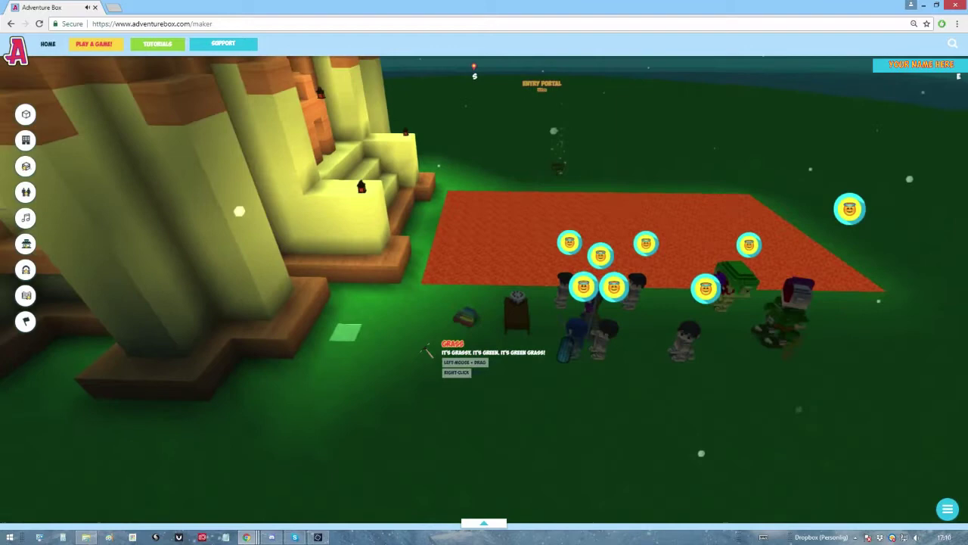
left_click(26, 243)
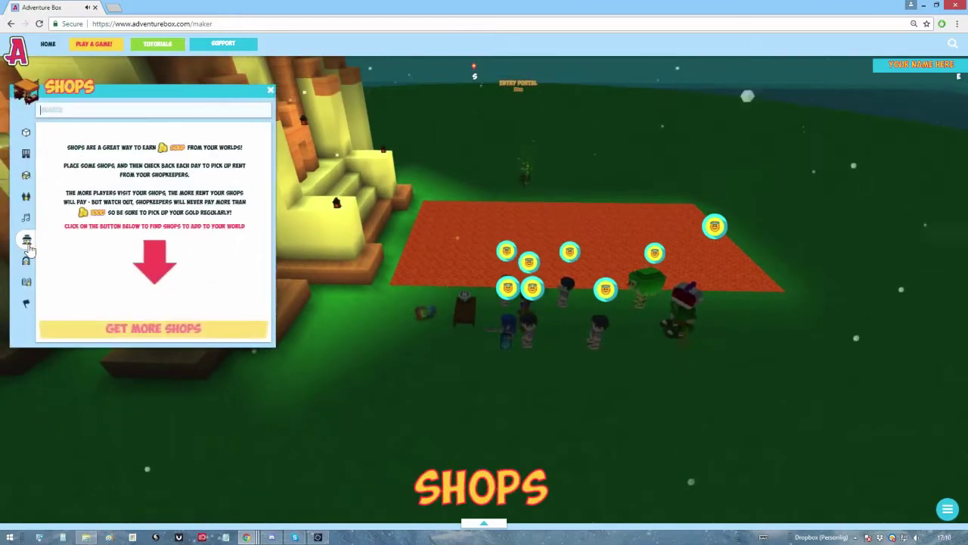
left_click(114, 330)
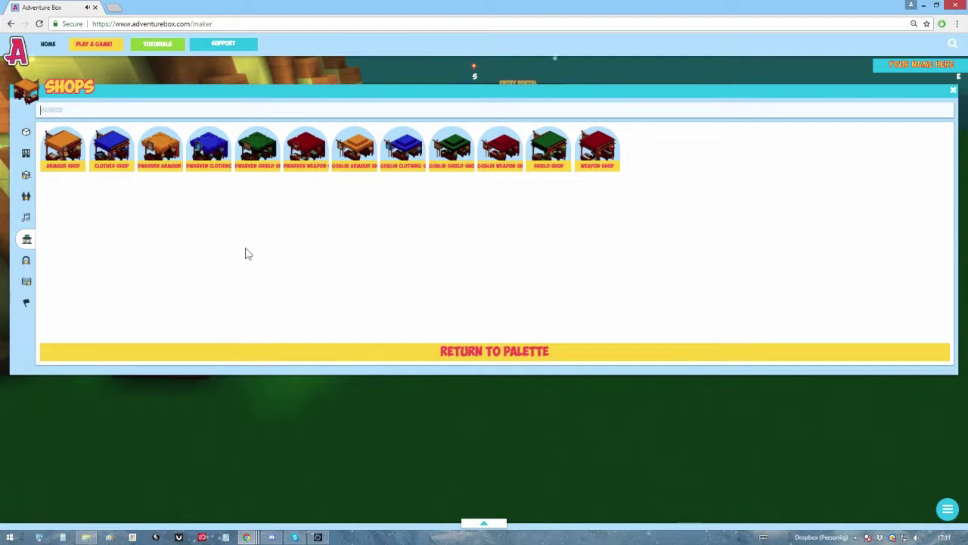
left_click(111, 148)
left_click(173, 352)
- Place the Clothes Shop on the grass against the Cathedral's corner
mouse_move(68, 159)
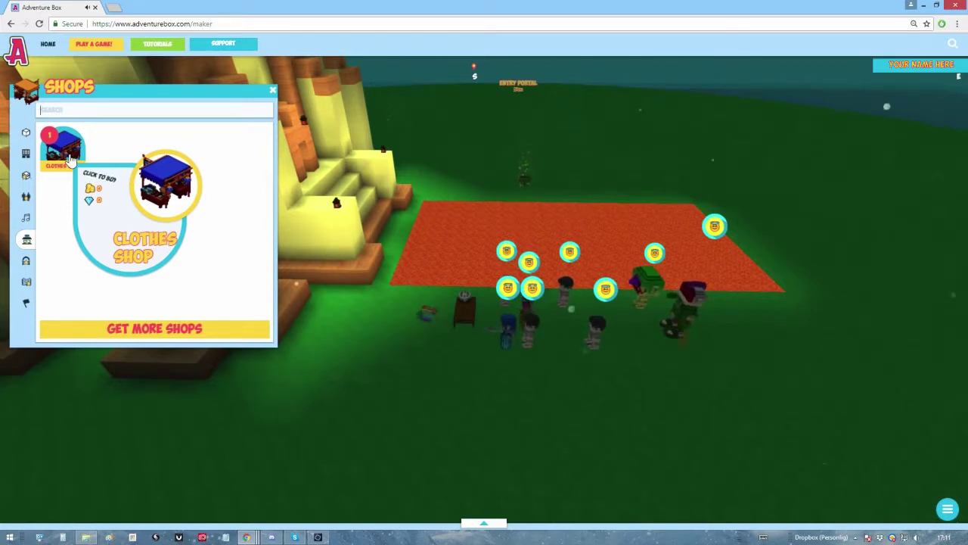
left_click(68, 159)
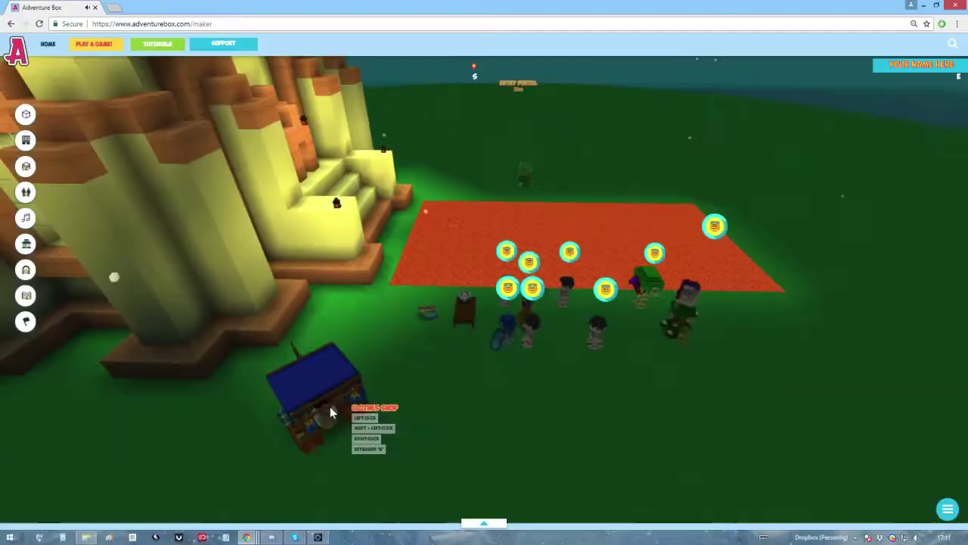
left_click_drag(330, 406, 262, 384)
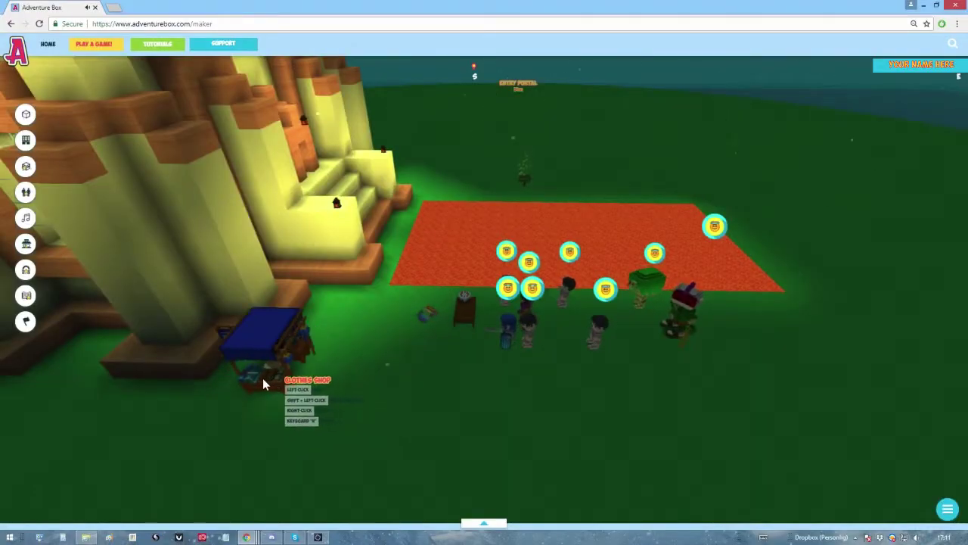
left_click(262, 378)
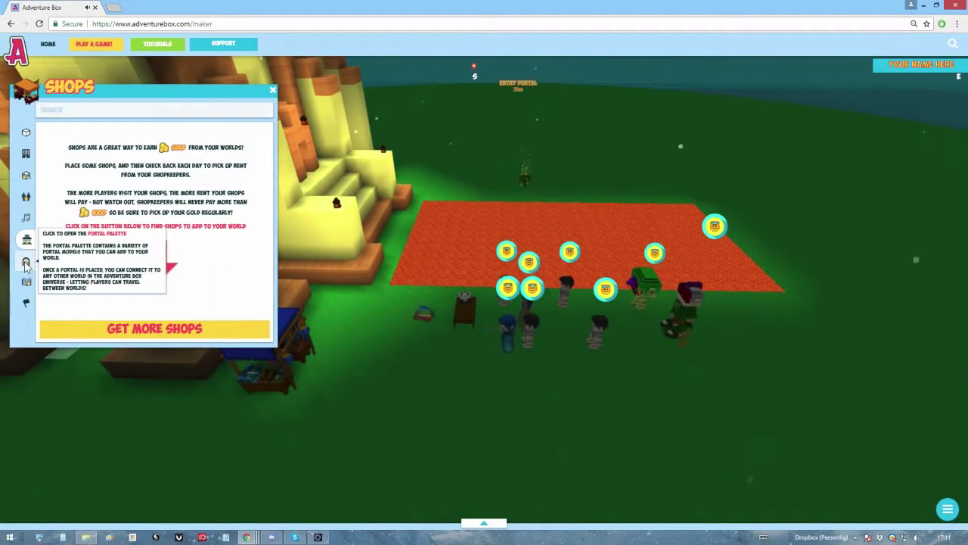
- Add a Standing Stone Portal to the portal palette and place it at the lava field's near corner beyond the creatures
left_click(26, 263)
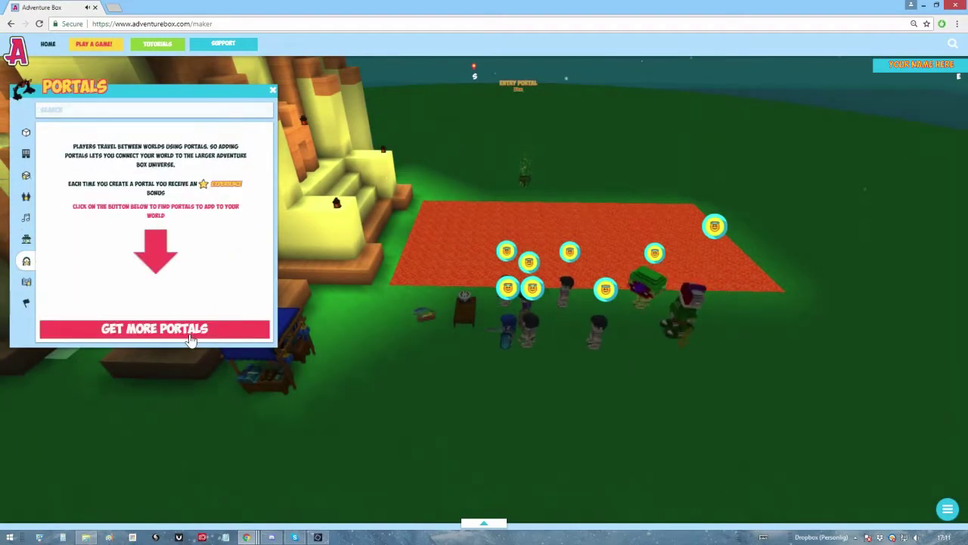
left_click(192, 328)
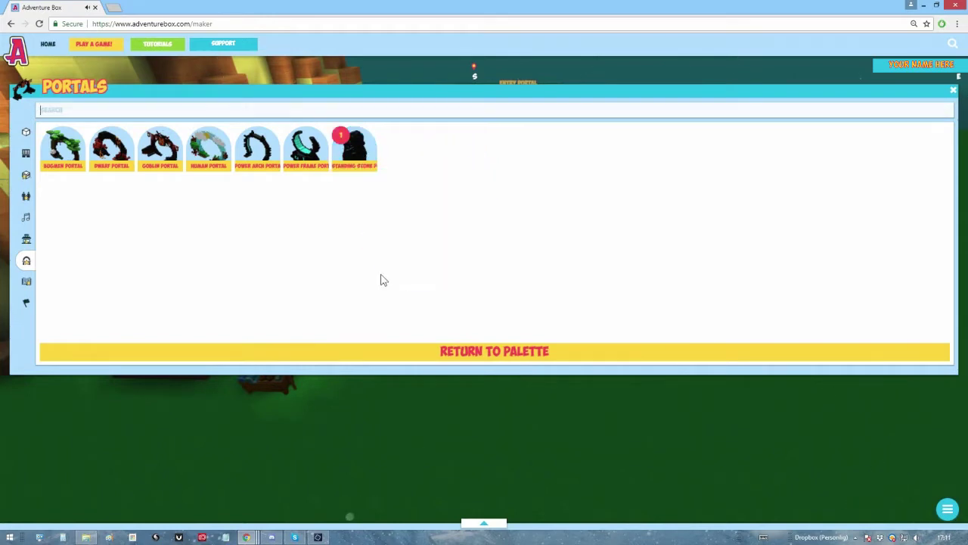
left_click(401, 351)
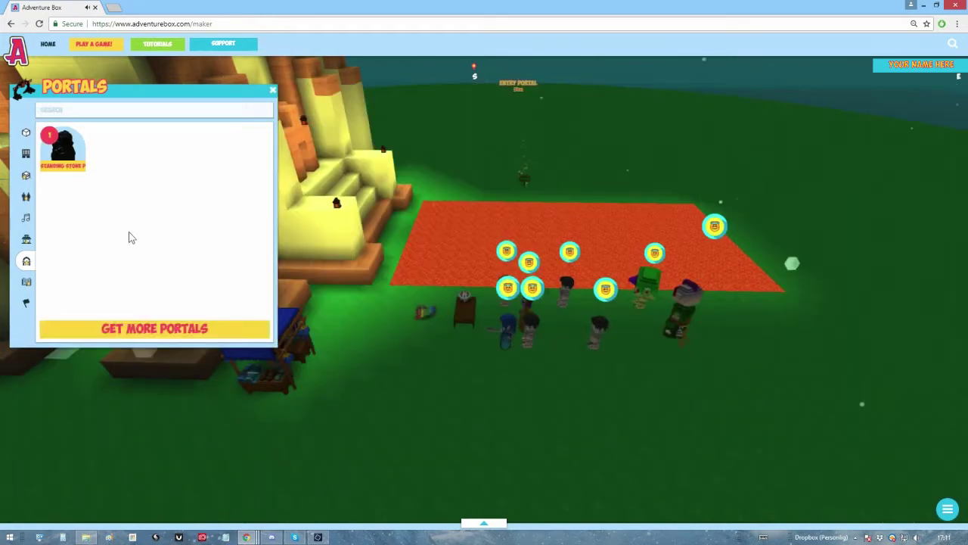
left_click(67, 162)
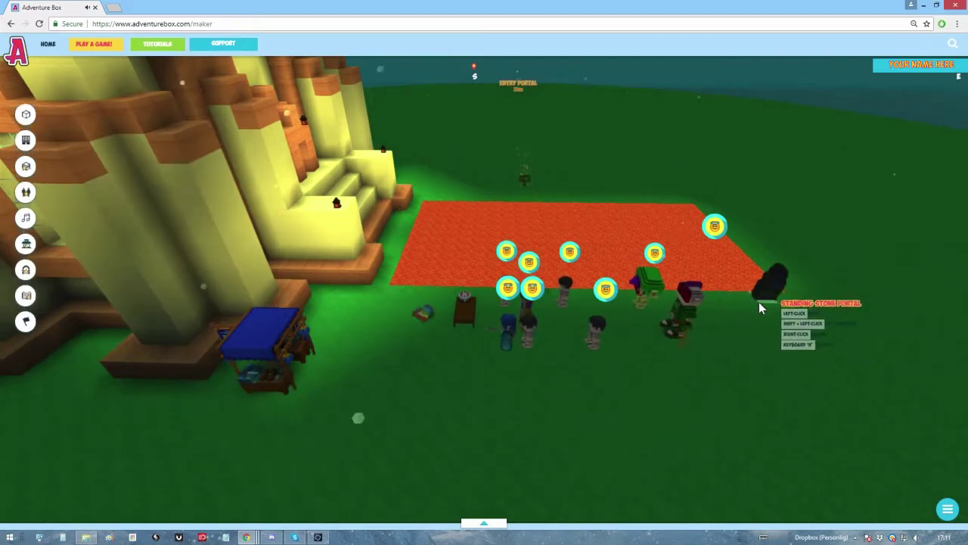
left_click(756, 302)
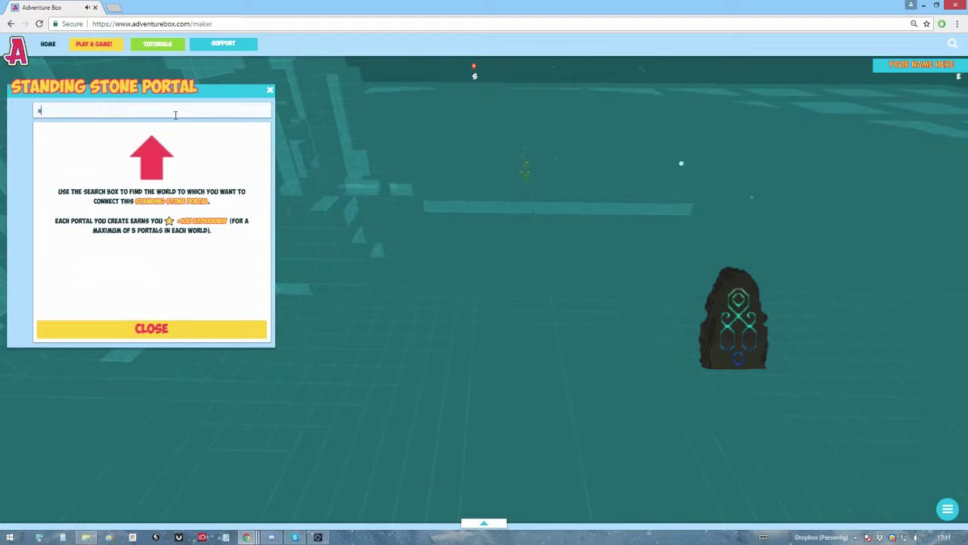
- Search for the world "adventure box hub" and connect the Standing Stone Portal to Adventure Box Hub
type("ox hud")
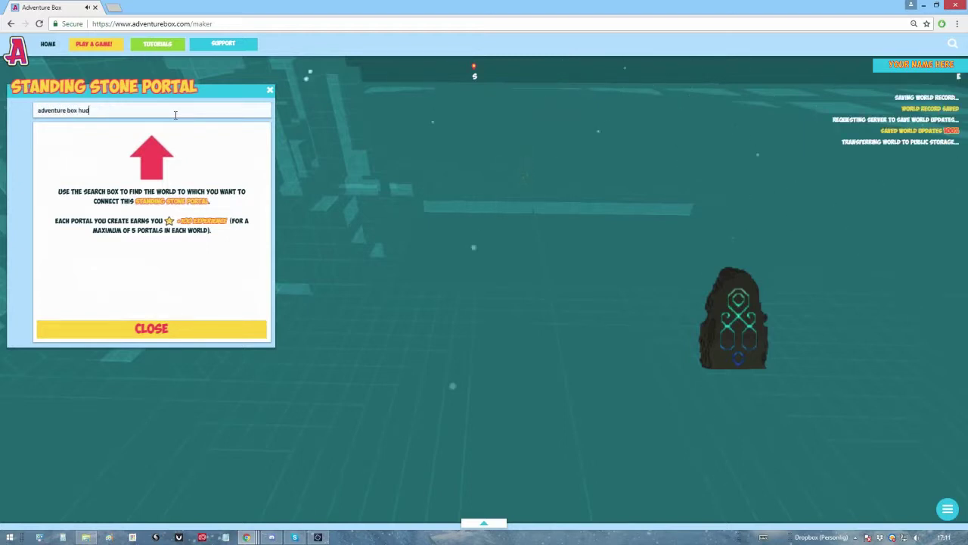
key("BackSpace")
type("b")
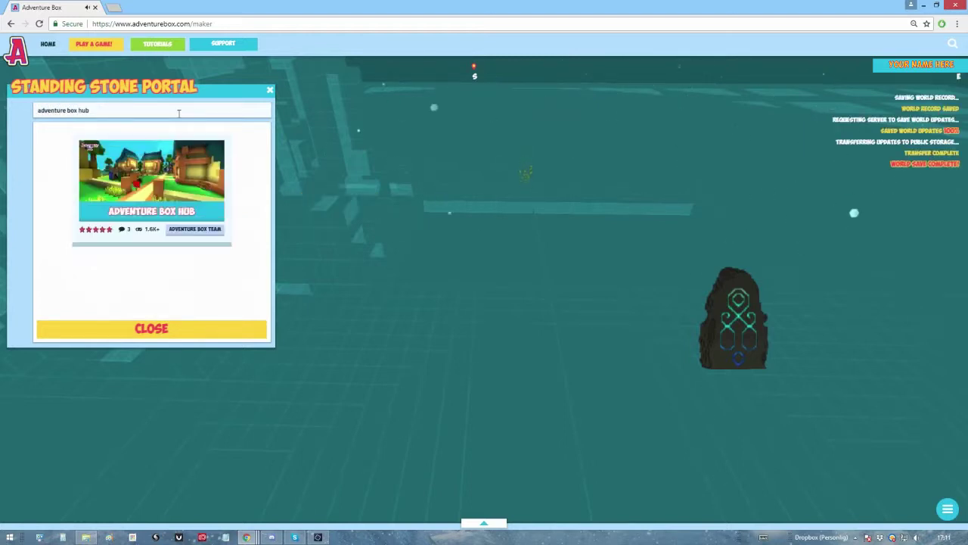
left_click(180, 193)
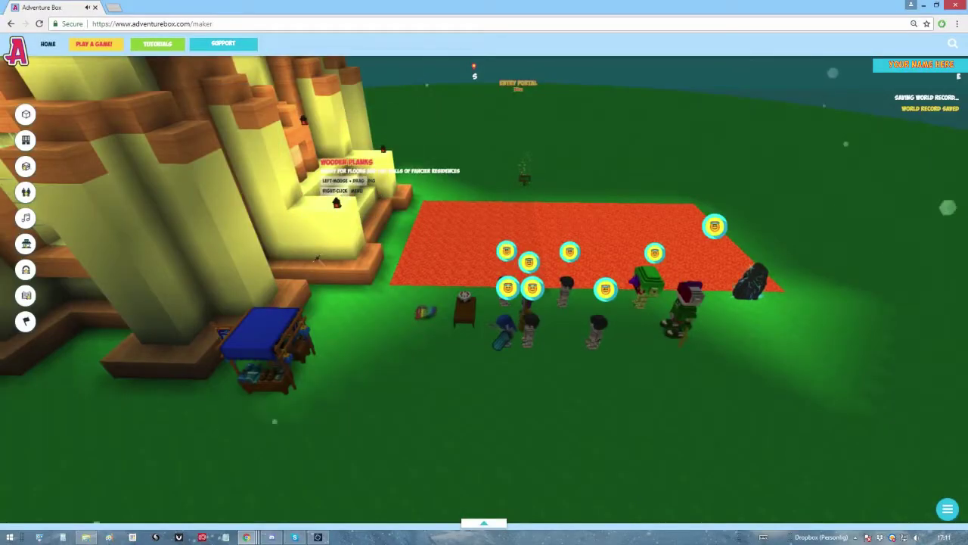
- Read the Stories palette's explanation of how quests are created and close it
left_click(24, 296)
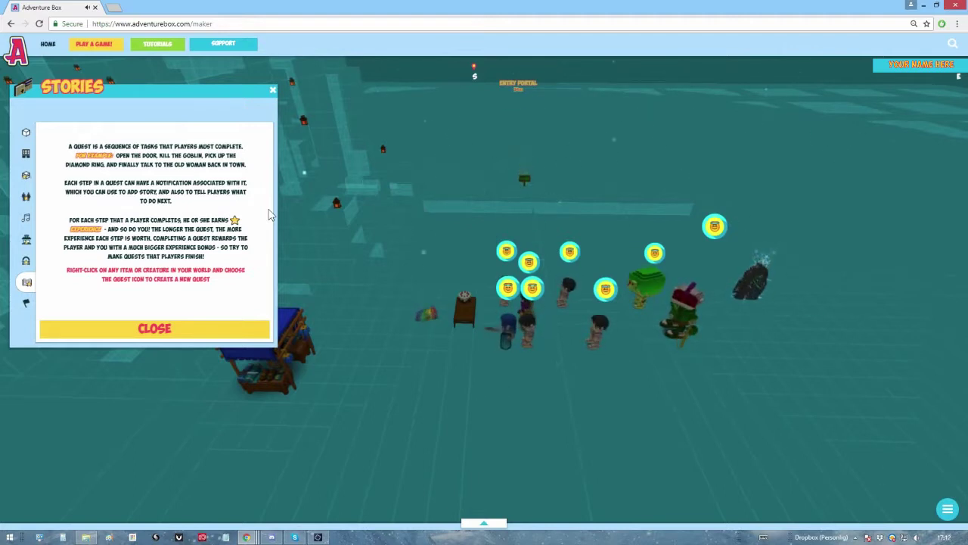
left_click(272, 90)
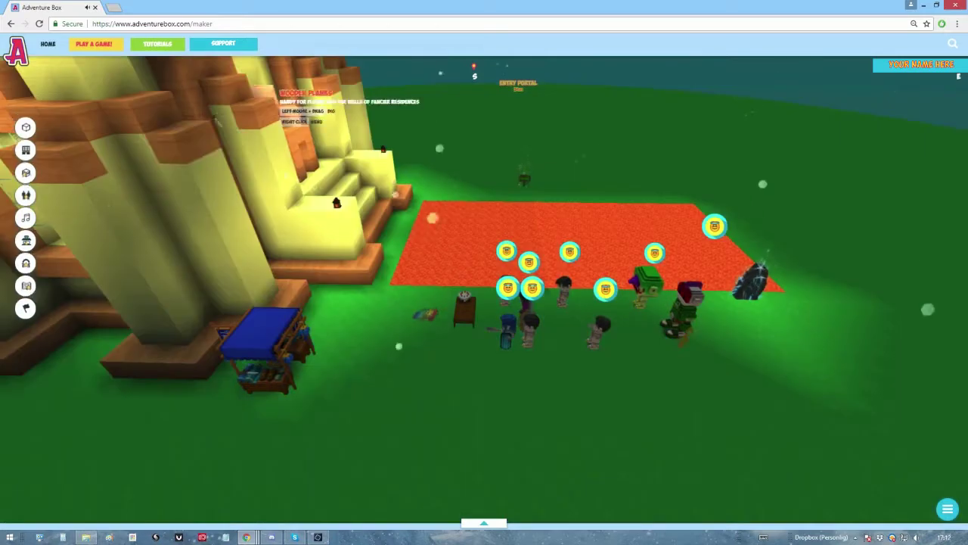
- Drop a new compass location flag beside the Cathedral's entrance stairs, name it "cathedral", save it and close the compass locations
left_click(26, 303)
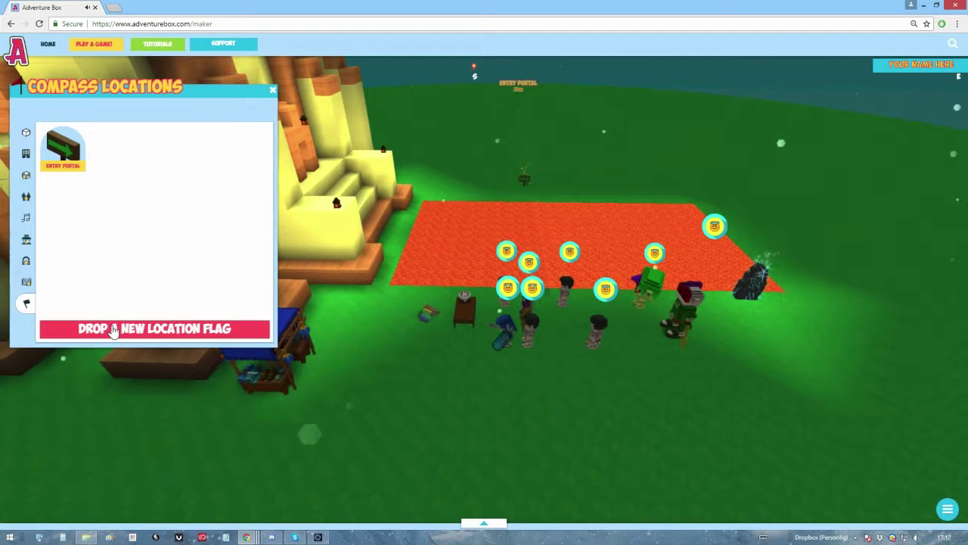
left_click(189, 501)
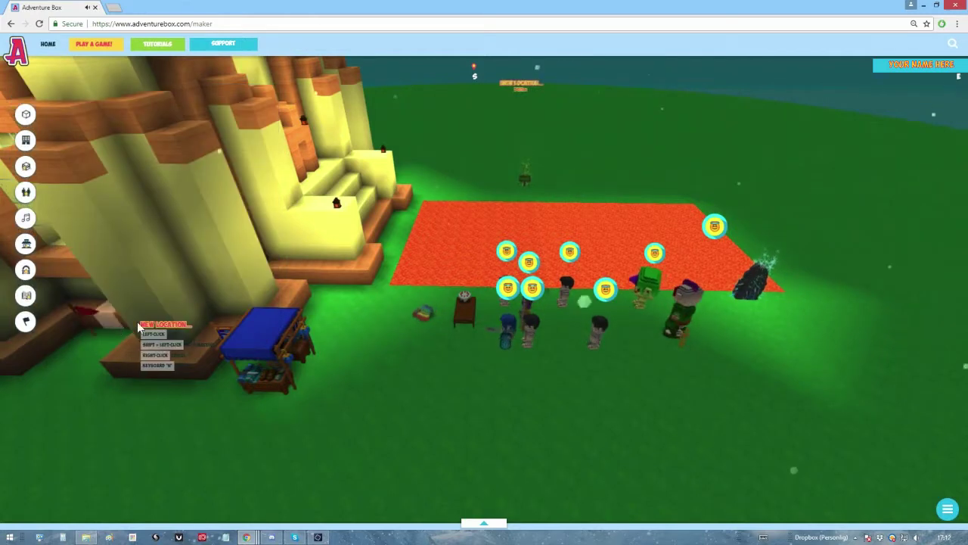
left_click(298, 201)
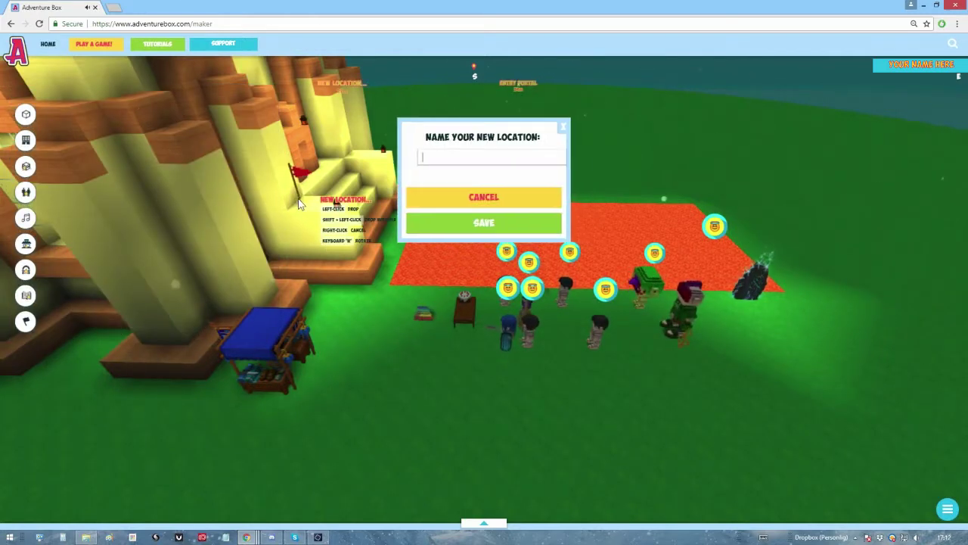
type("cathedral")
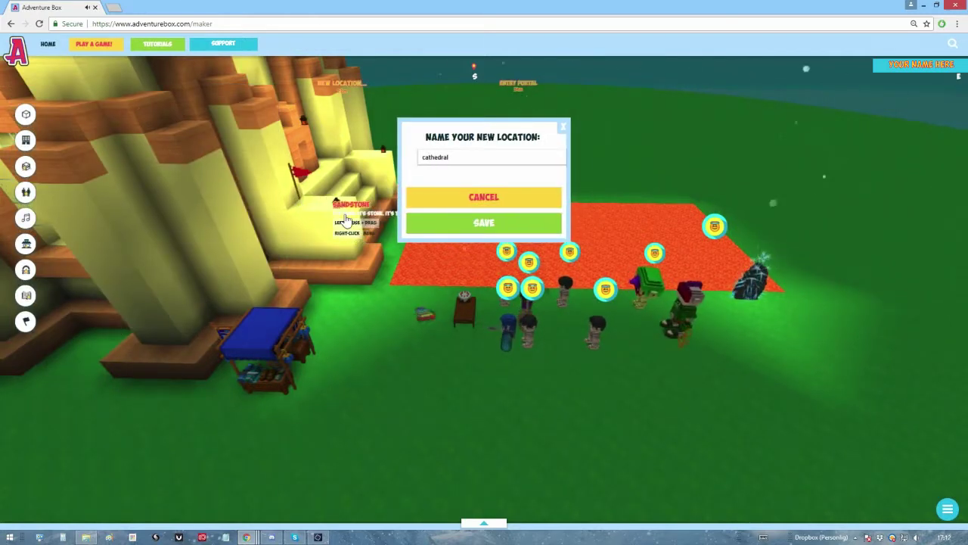
left_click(435, 225)
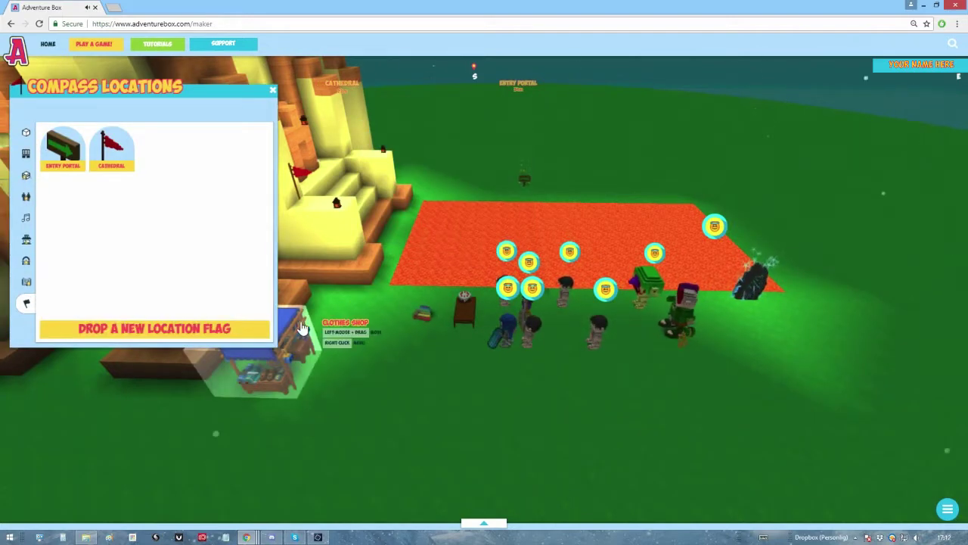
left_click(272, 89)
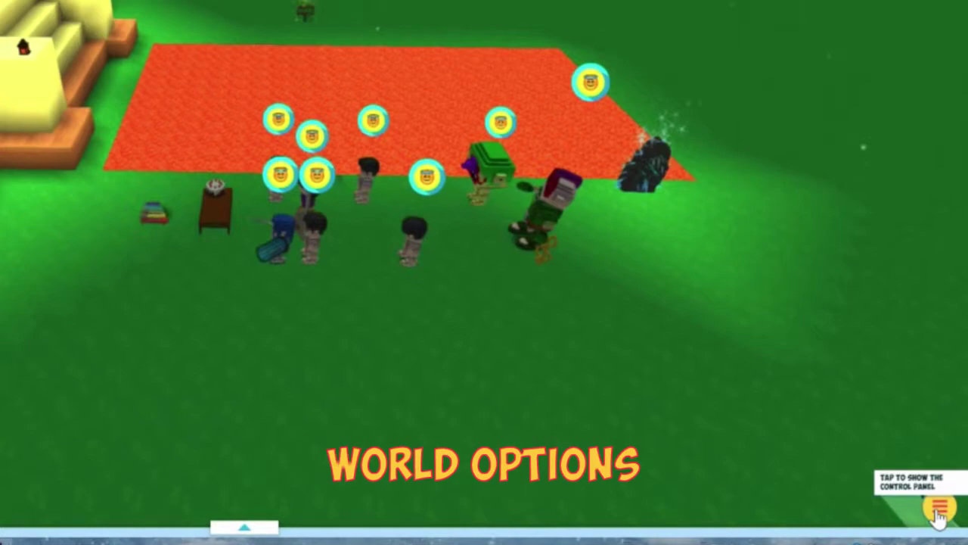
- Examine the Game Properties form with its name, description, tags and thumbnail fields, and close it without editing
left_click(938, 511)
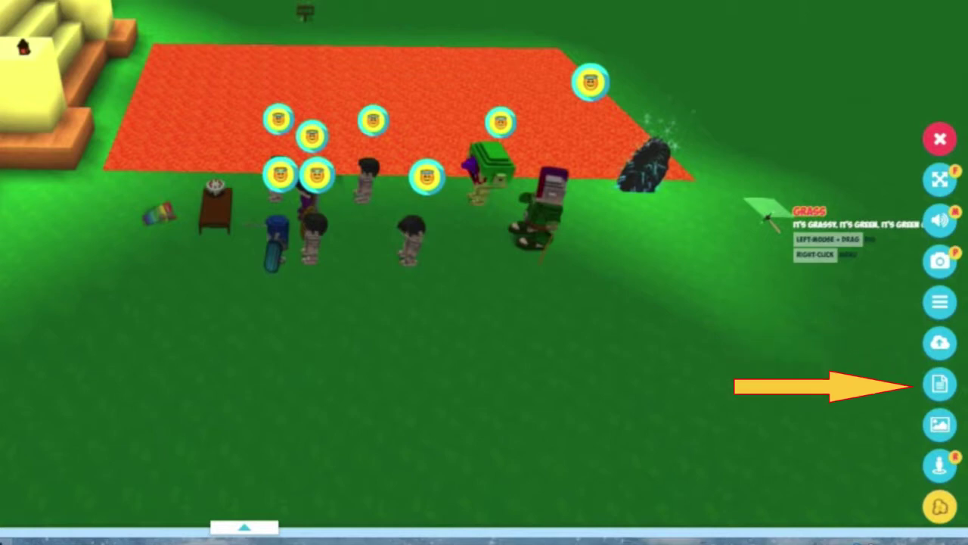
left_click(942, 390)
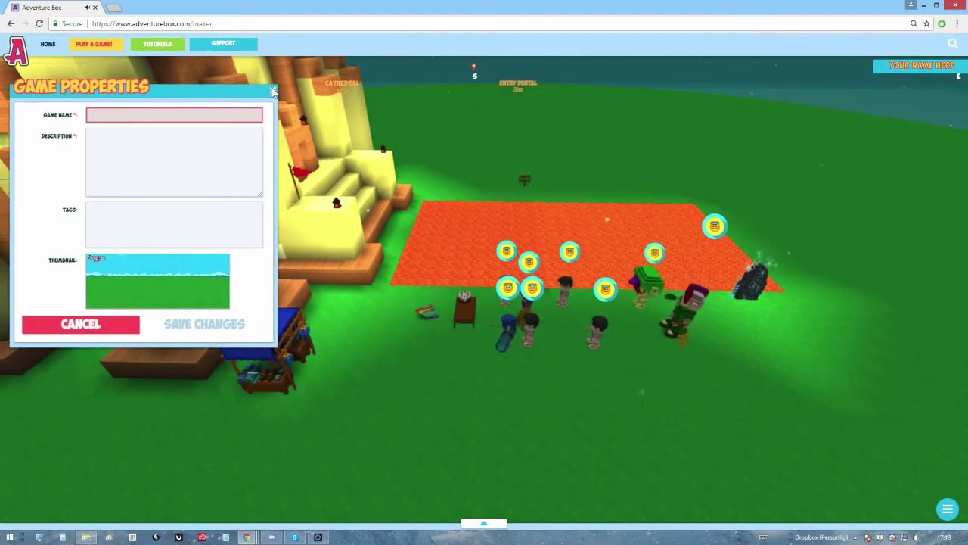
key("Escape")
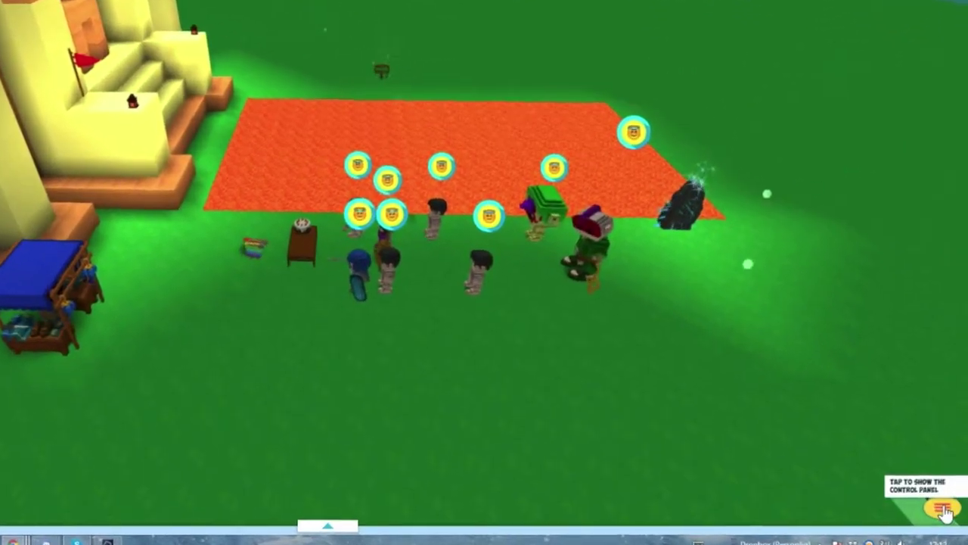